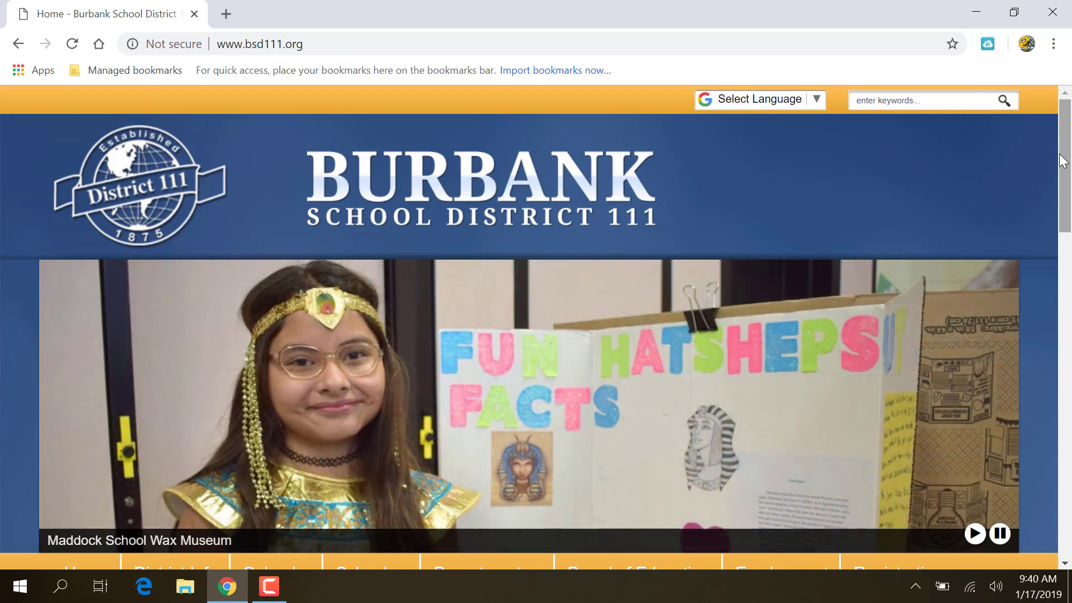
Scroll the Burbank School District homepage down to its Quick Links section
left_click_drag(1063, 139, 1066, 291)
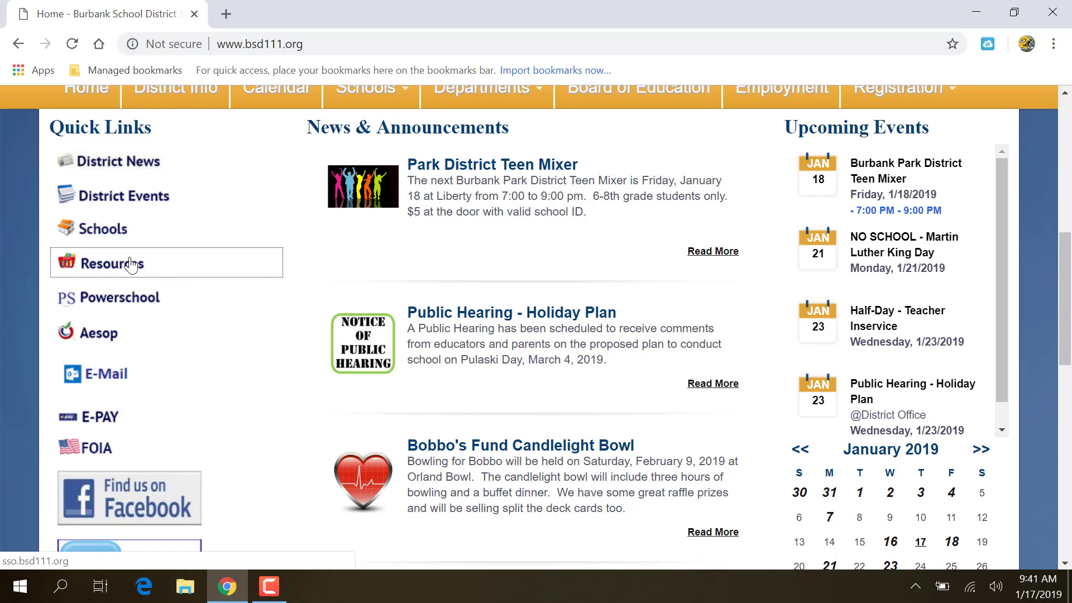
left_click(117, 273)
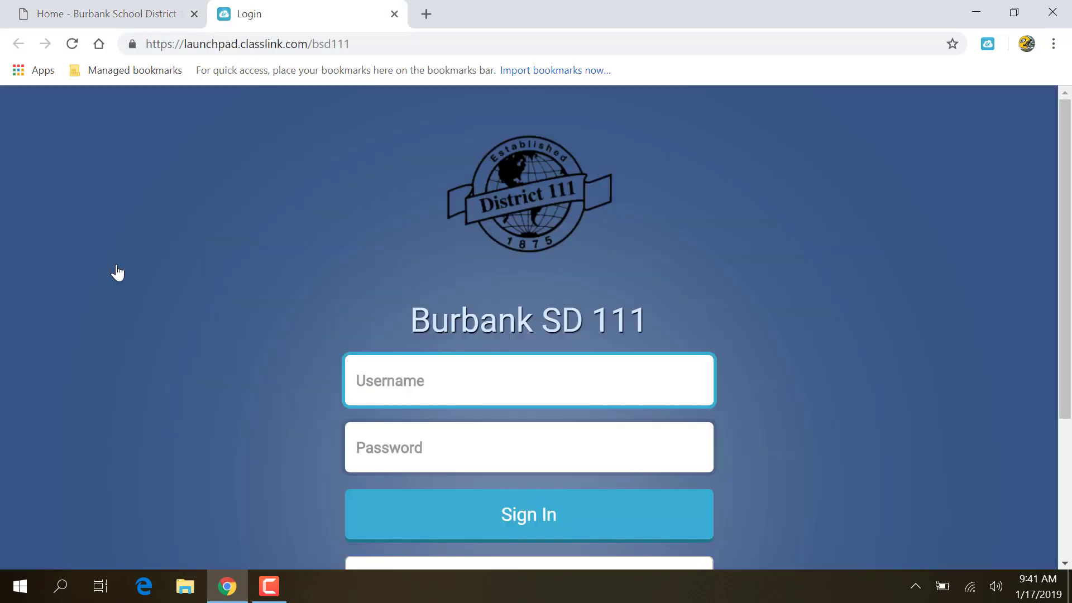
scroll(890, 269, "down", 3)
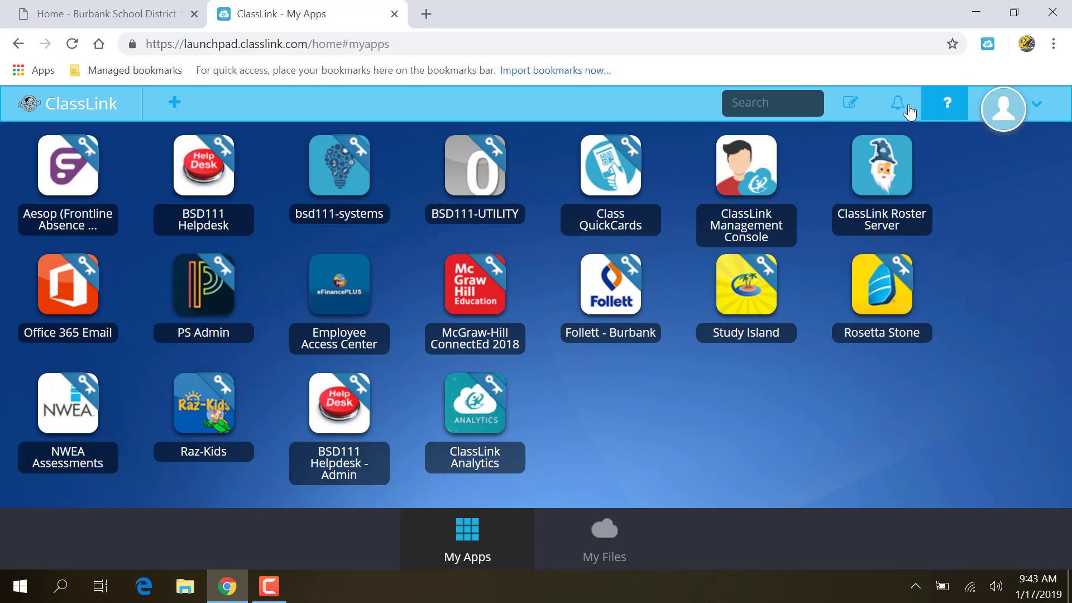
Turn on Edit Mode, start a New App, and scroll through All Apps in the App Library
left_click(850, 110)
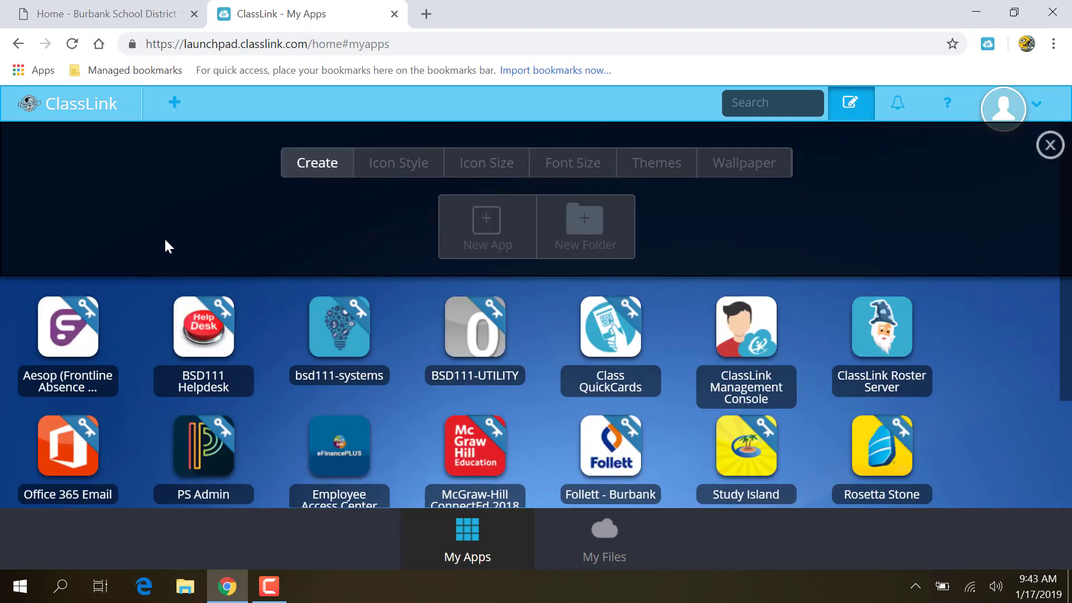
left_click(485, 220)
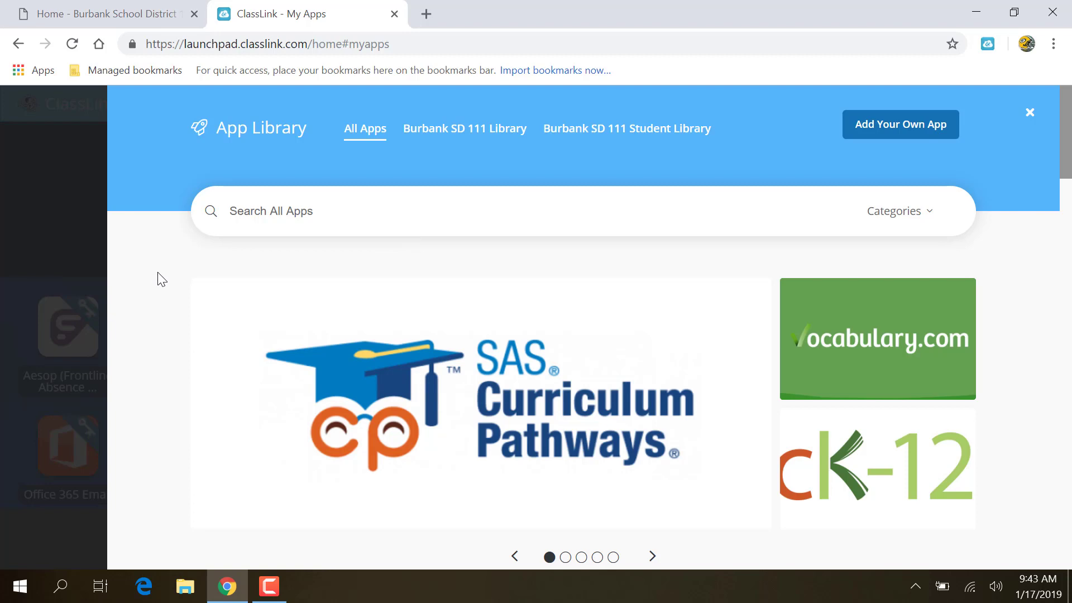
scroll(158, 272, "down", 5)
scroll(159, 272, "down", 5)
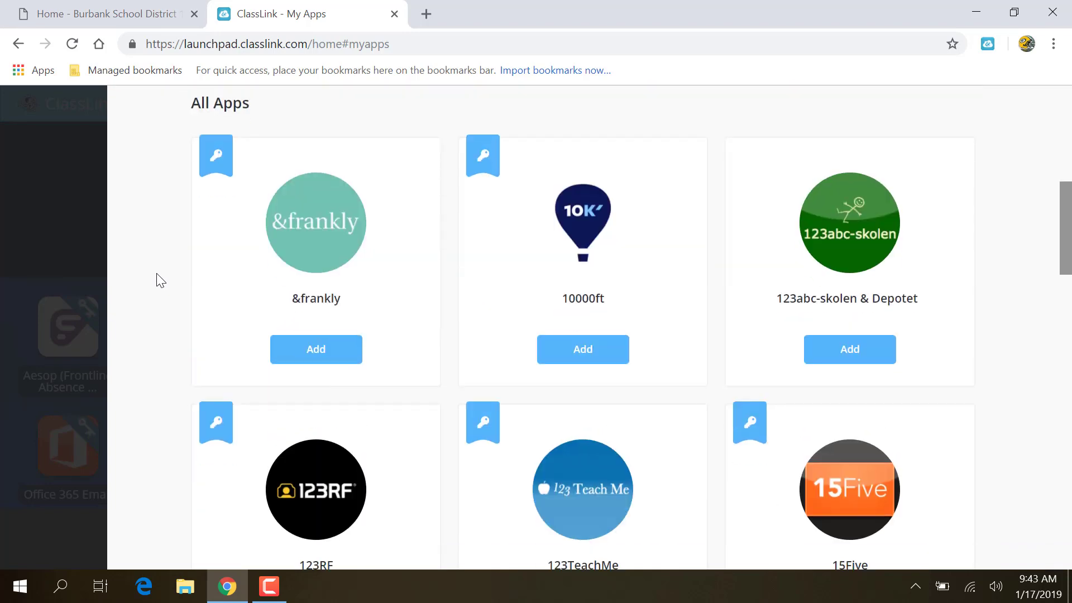
scroll(157, 276, "down", 4)
scroll(158, 276, "up", 9)
scroll(159, 277, "up", 5)
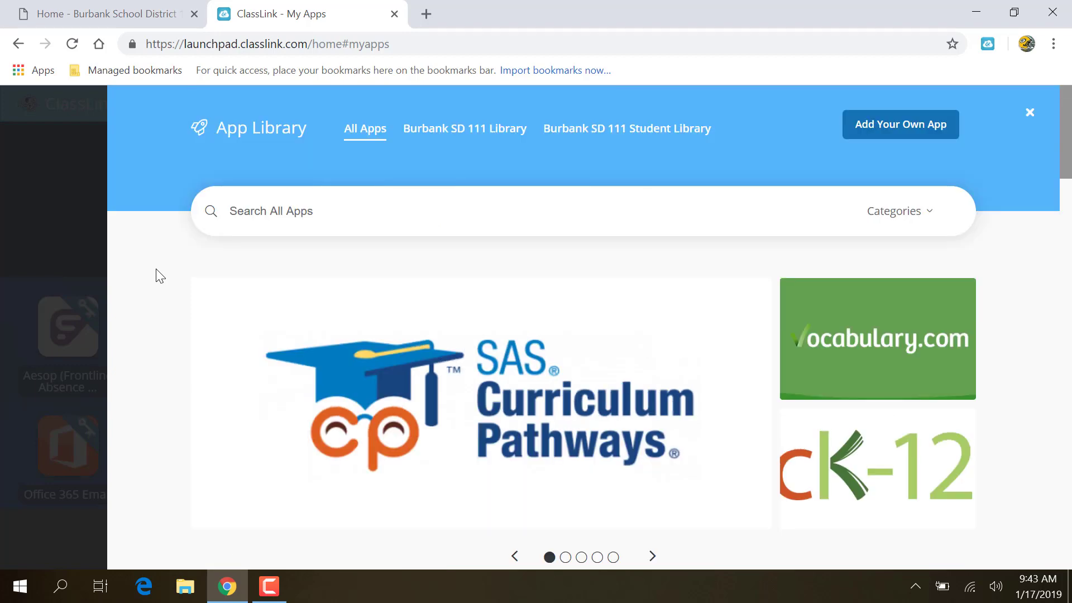
scroll(157, 276, "down", 8)
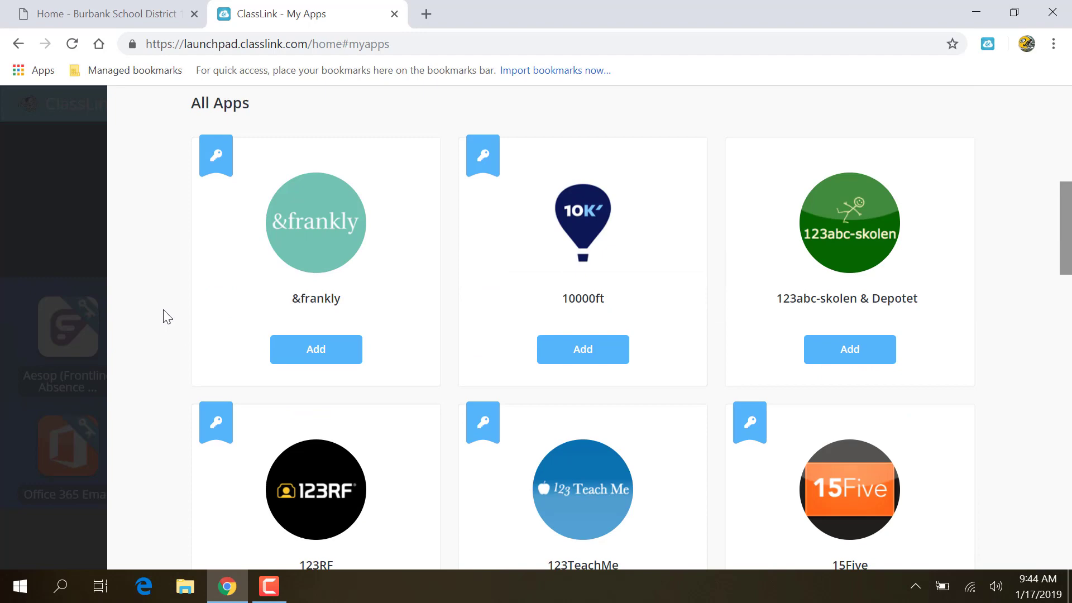
scroll(167, 316, "up", 2)
scroll(167, 316, "up", 1)
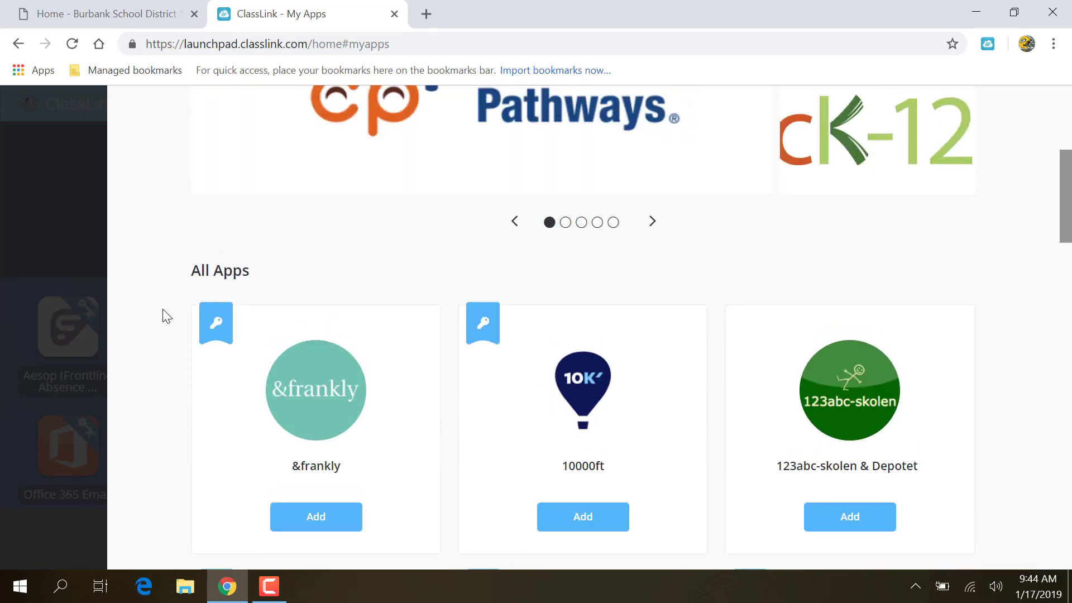
scroll(167, 317, "up", 5)
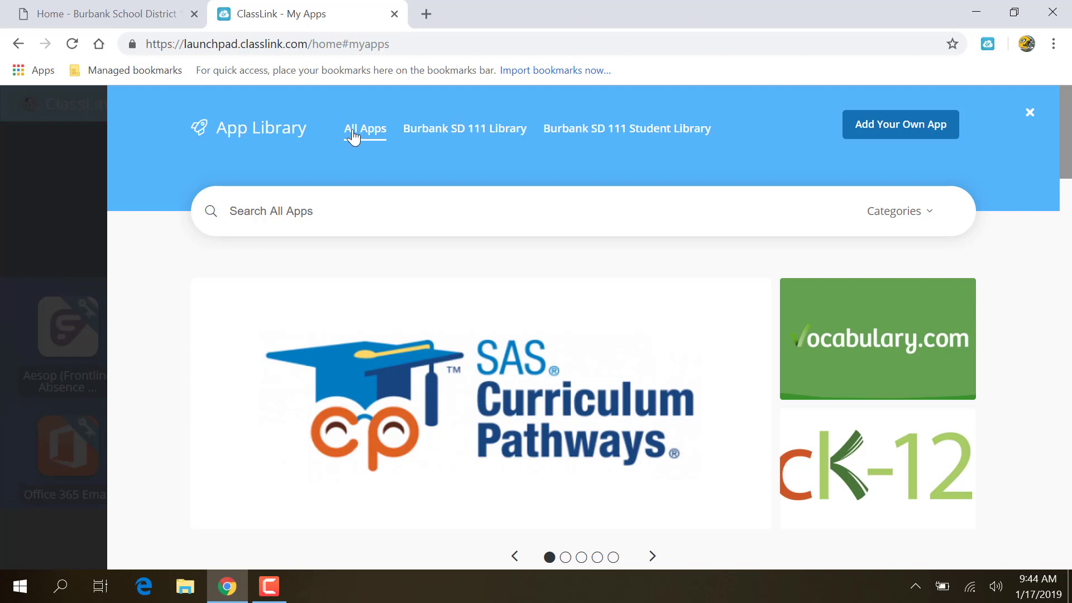
Filter the App Library to the Burbank SD 111 Library and scroll through its apps
left_click(463, 134)
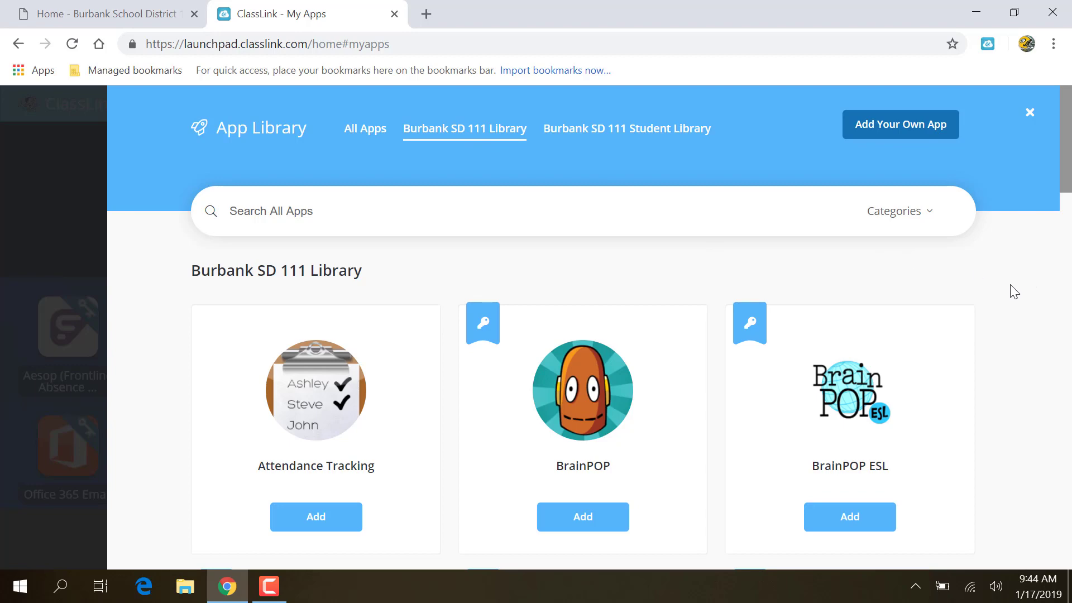
scroll(1015, 290, "down", 2)
scroll(1014, 290, "down", 2)
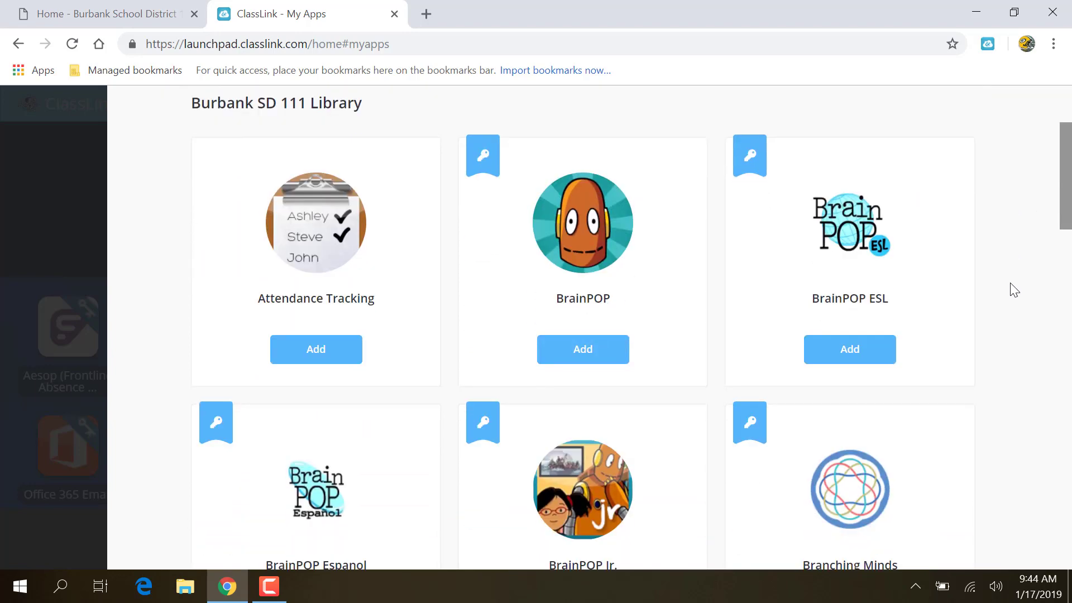
scroll(1014, 291, "down", 5)
scroll(1015, 291, "down", 3)
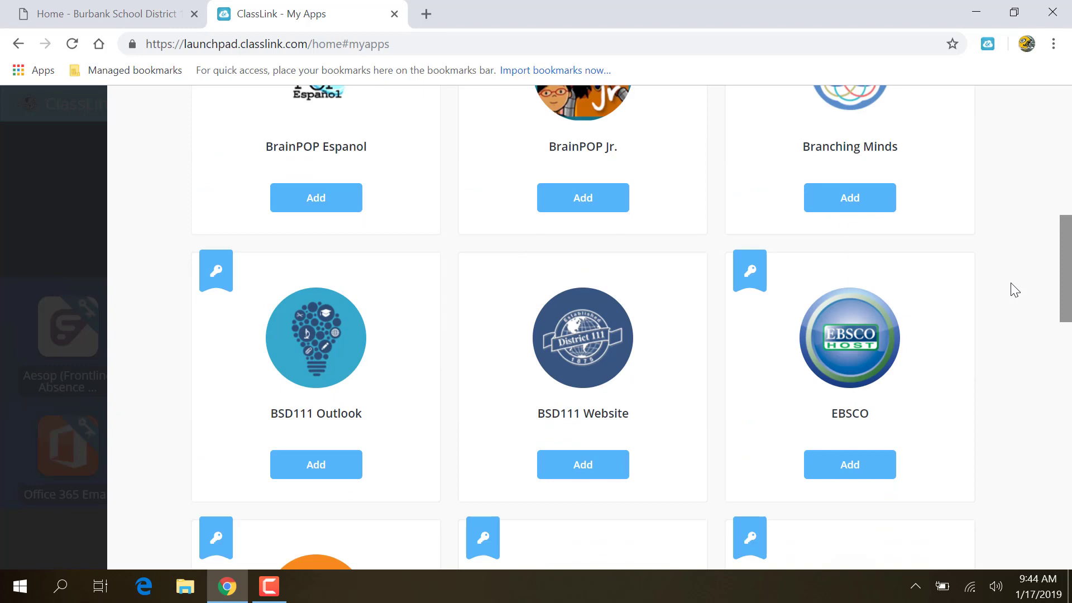
scroll(1015, 290, "down", 3)
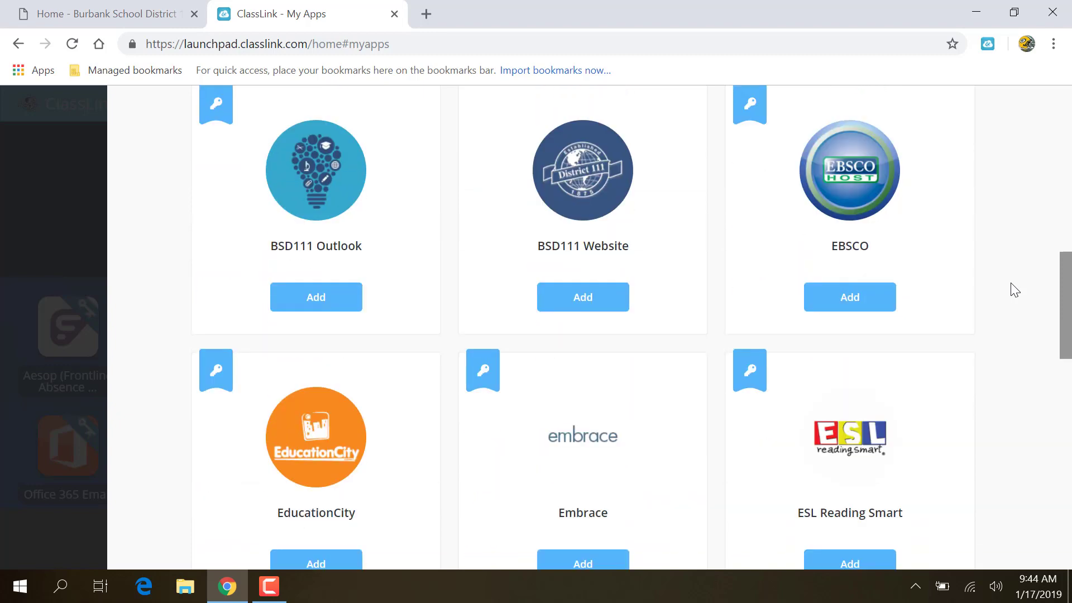
scroll(1014, 288, "up", 12)
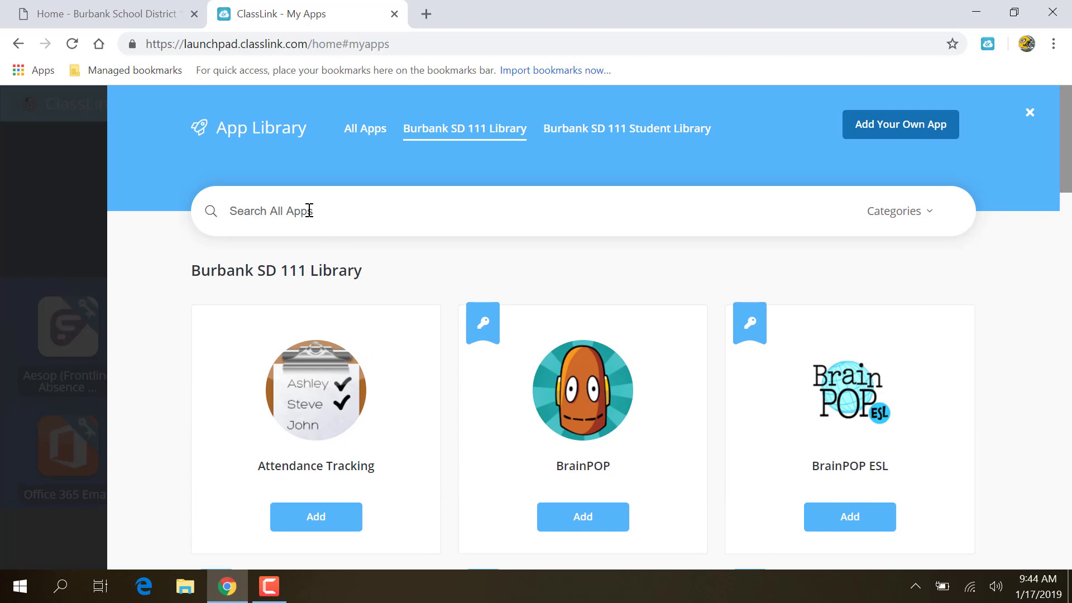
Search 'ren', add Renaissance - Teacher / Admin, then close the library and Edit Mode
left_click(574, 215)
type("ren")
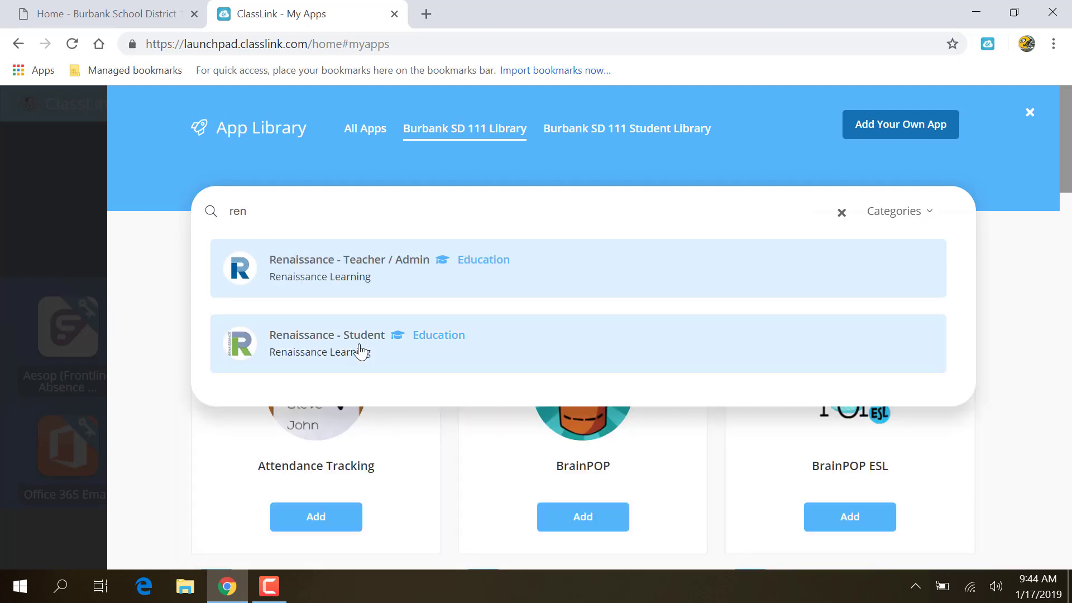
left_click(354, 269)
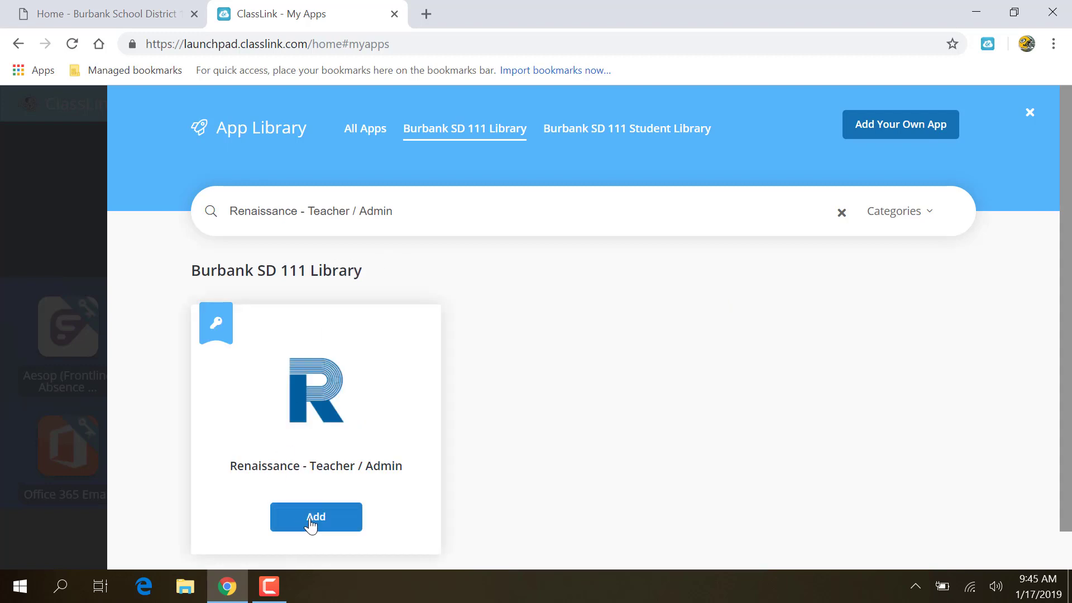
left_click(312, 522)
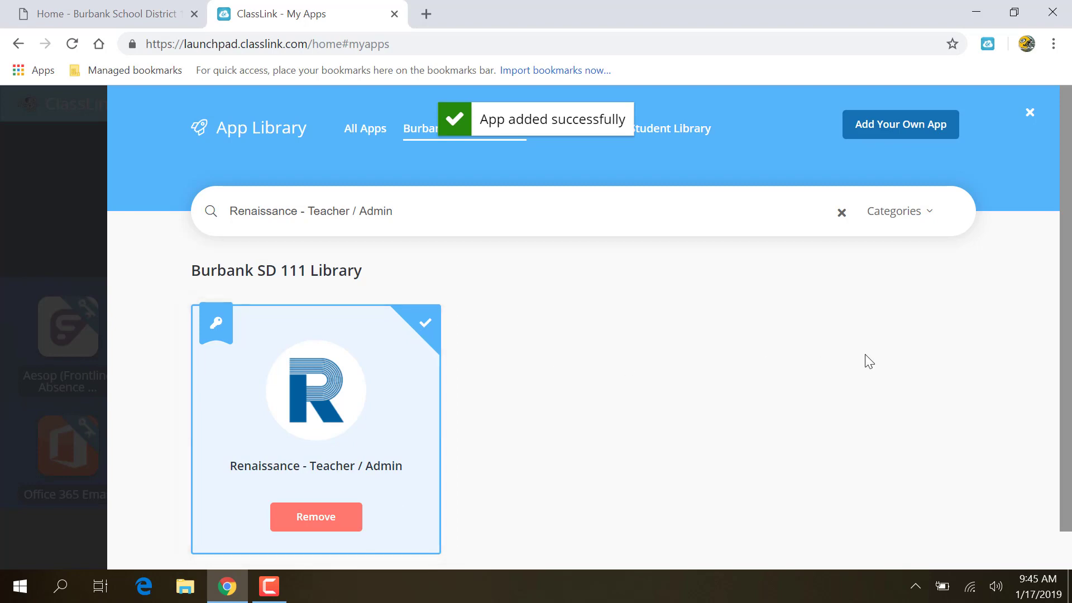
left_click(1029, 117)
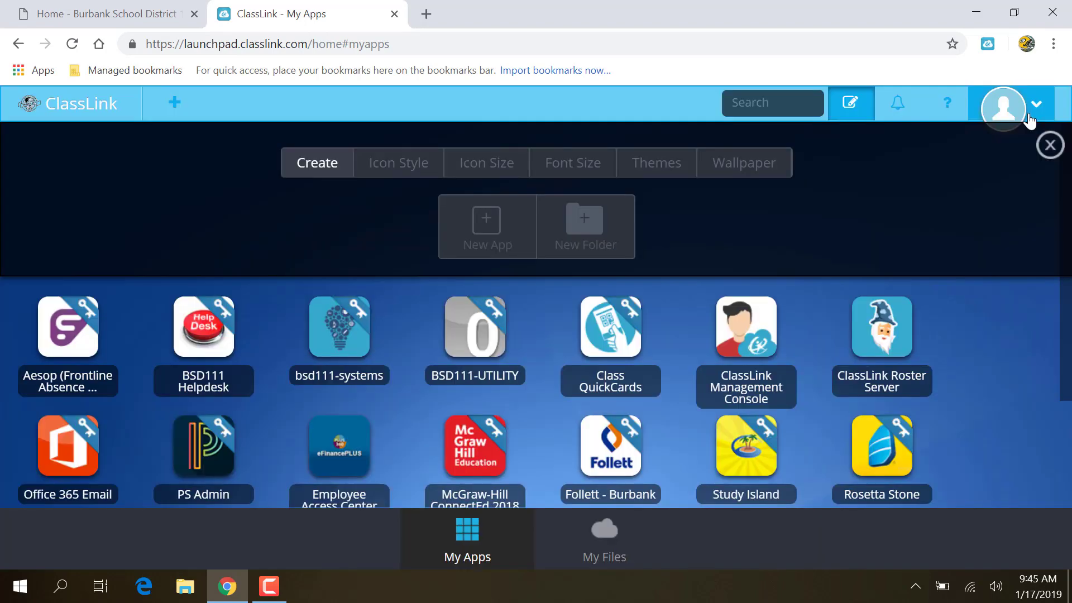
left_click(1052, 149)
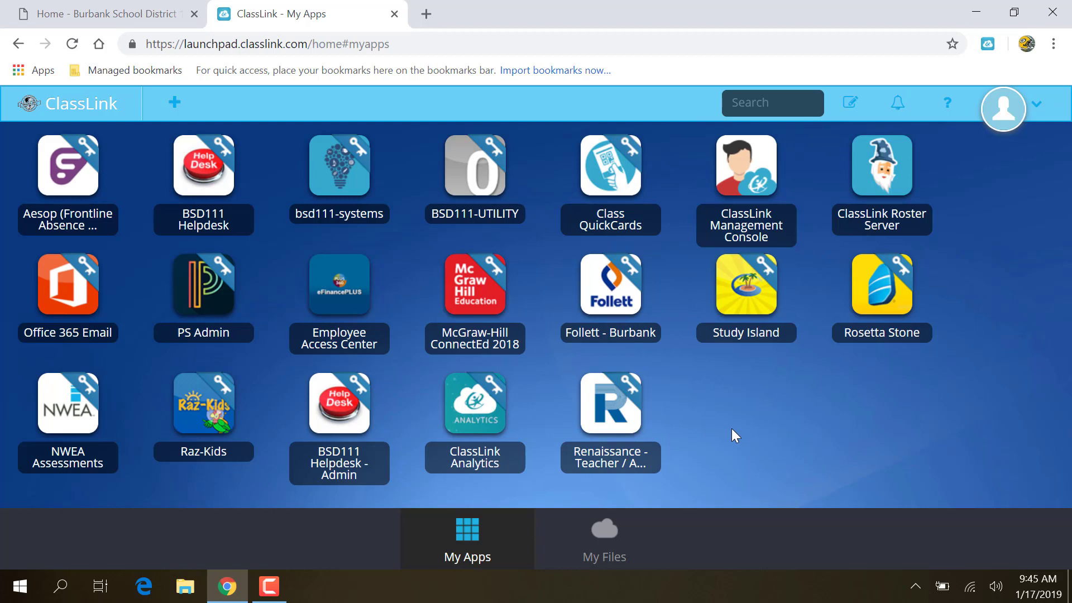
Launch Renaissance - Teacher / Admin and scroll its home page with STAR Reading, STAR Math and Accelerated Reader
left_click(614, 418)
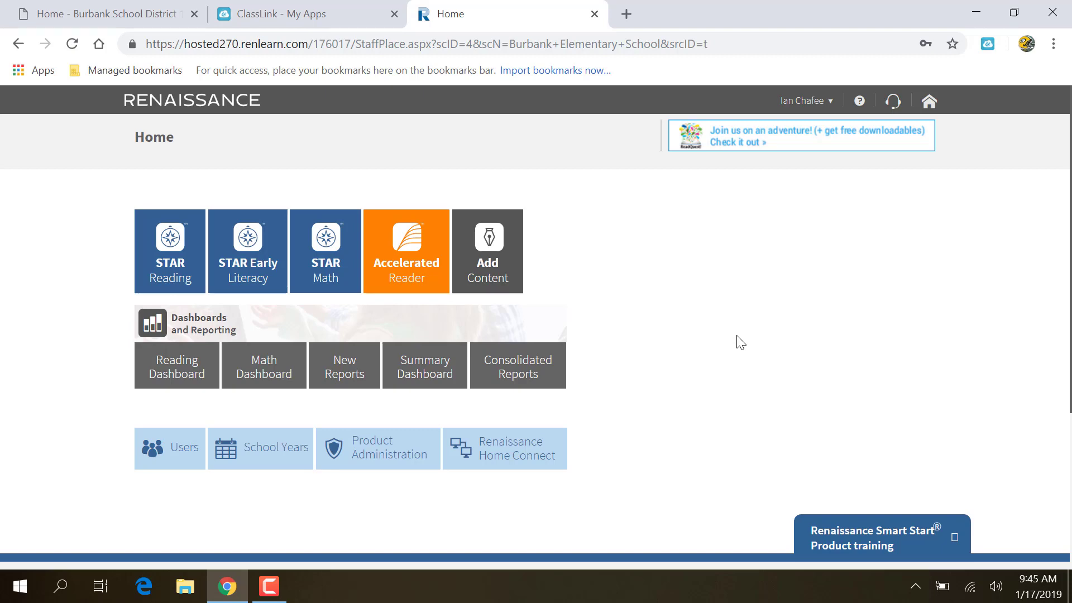
scroll(741, 341, "down", 1)
scroll(741, 342, "down", 4)
scroll(741, 337, "up", 5)
Close Renaissance, then save a username and password for McGraw-Hill ConnectEd 2018
left_click(595, 14)
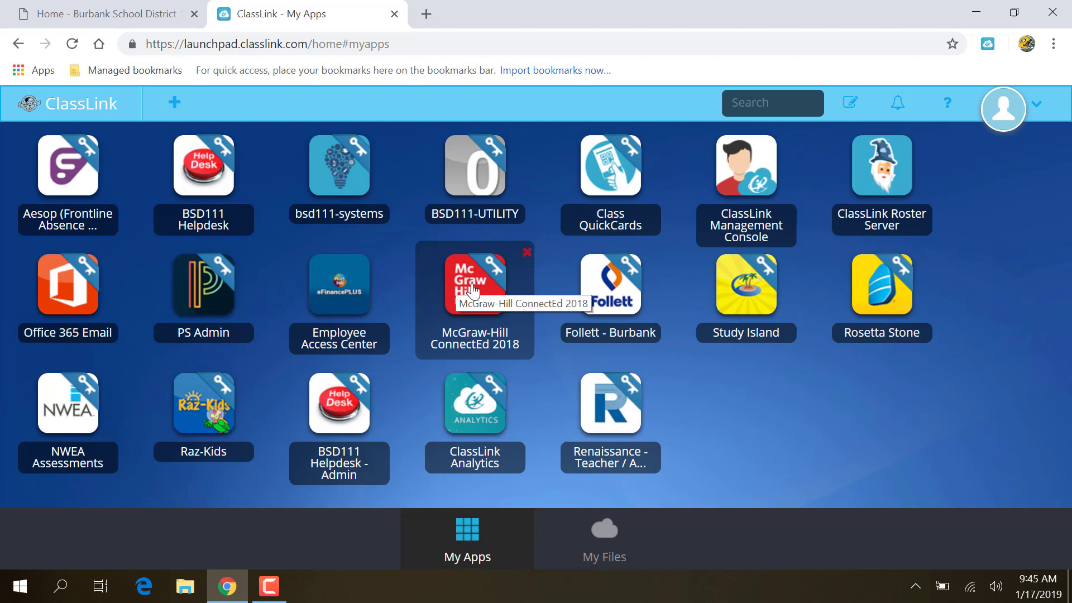
left_click(472, 291)
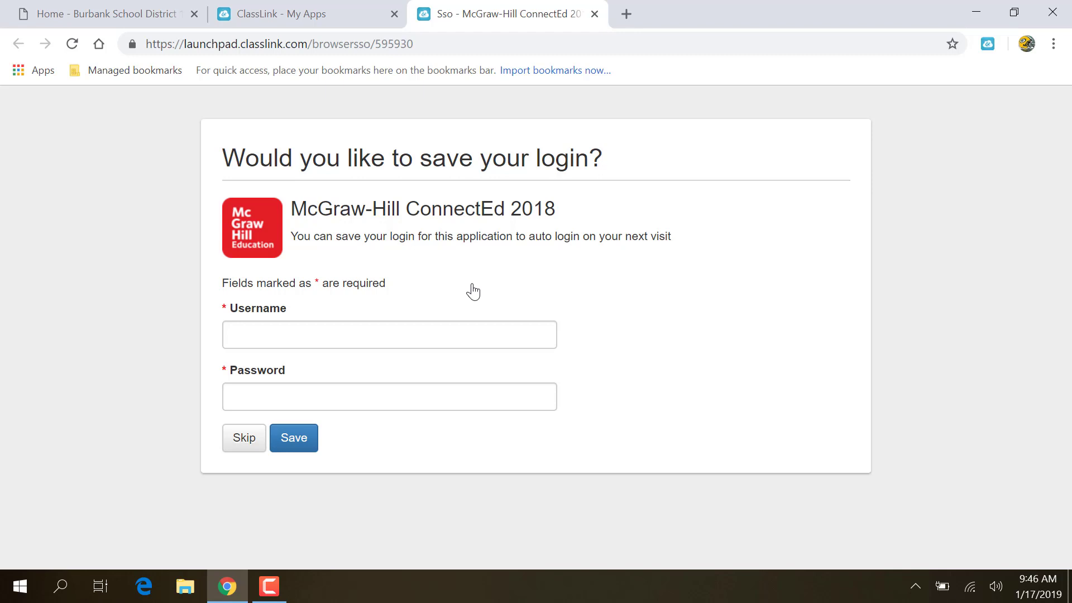
left_click(432, 333)
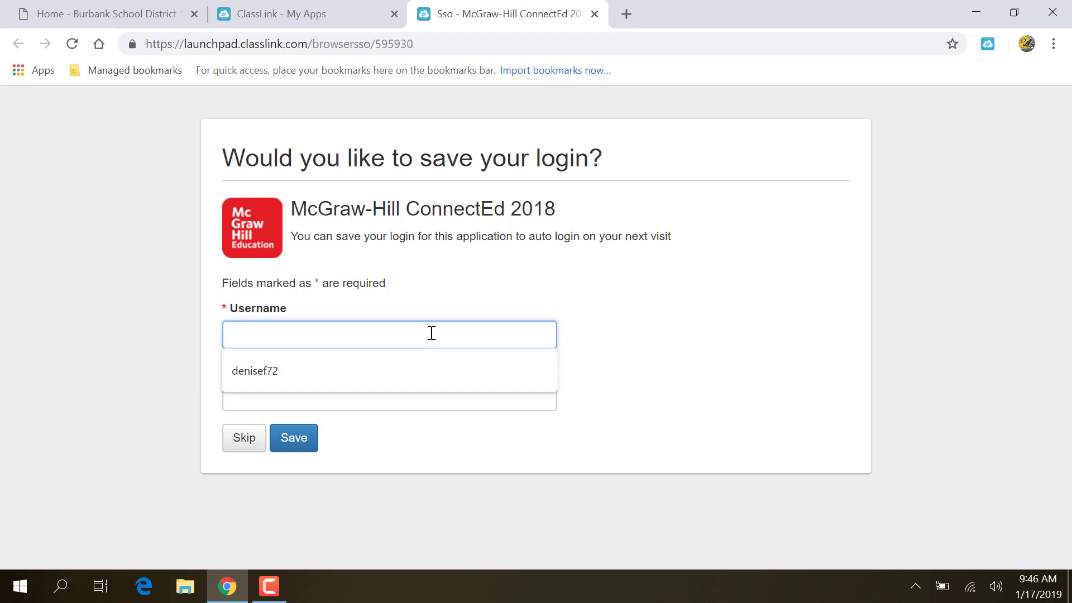
type("denisef73")
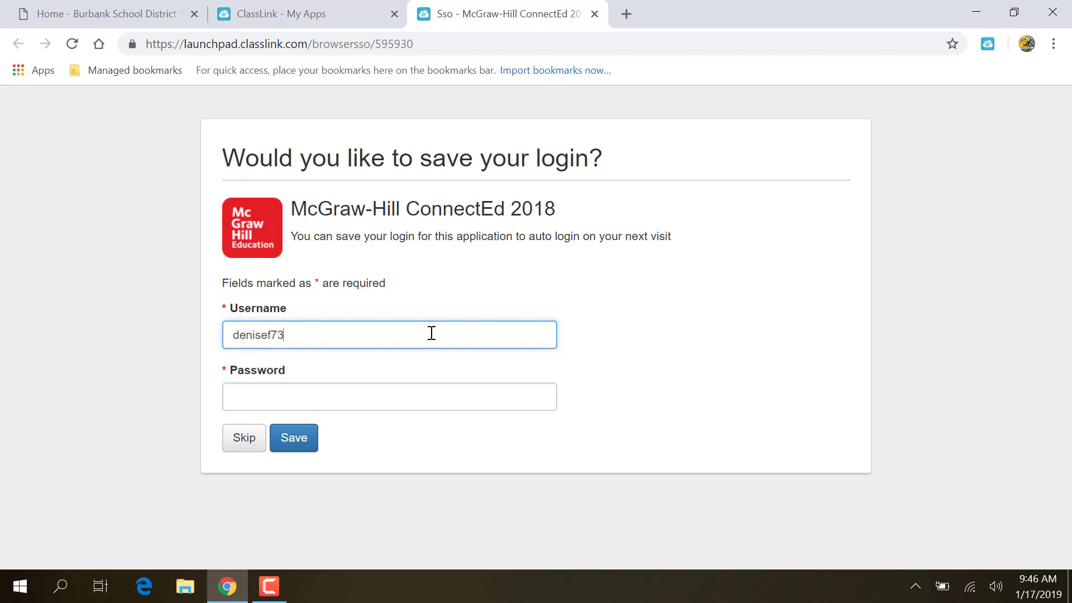
type("••••••")
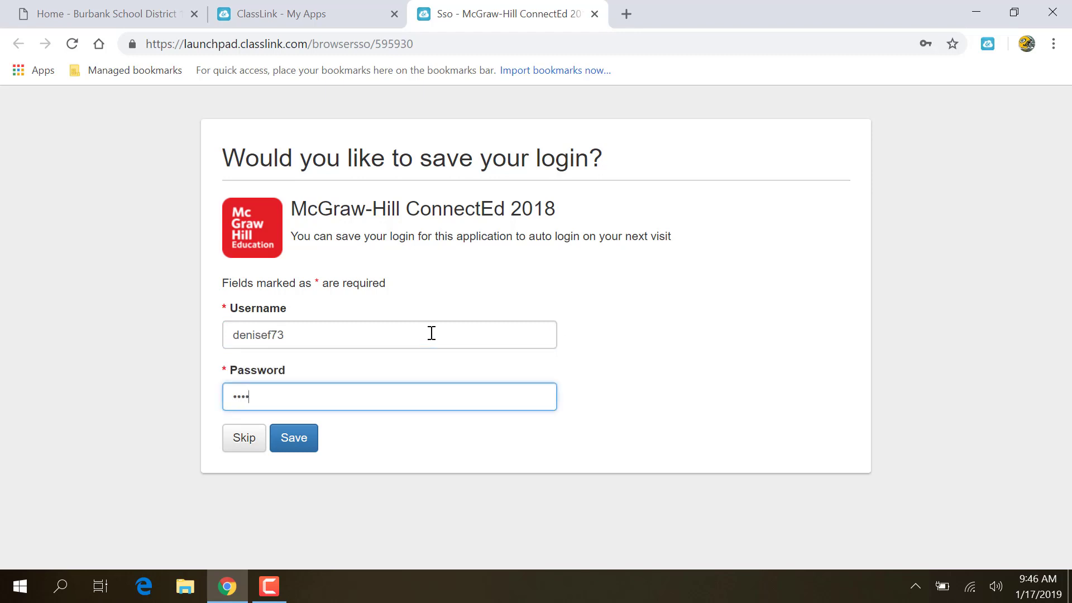
type("•••")
left_click(294, 438)
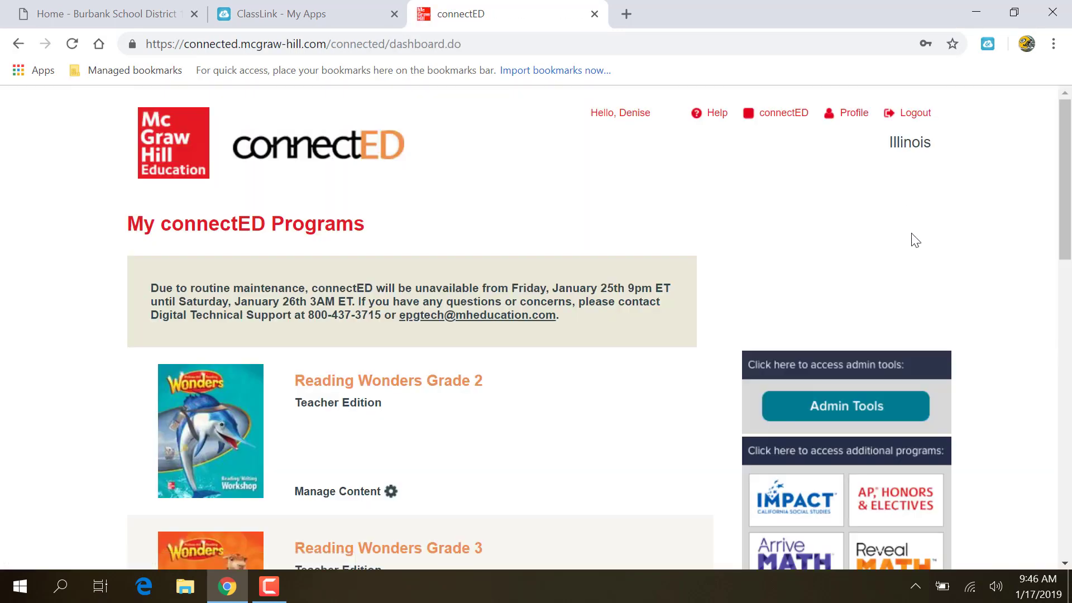
Scroll through the My connectED Programs list, then close the connectED tab
scroll(1032, 263, "down", 6)
scroll(1029, 266, "down", 7)
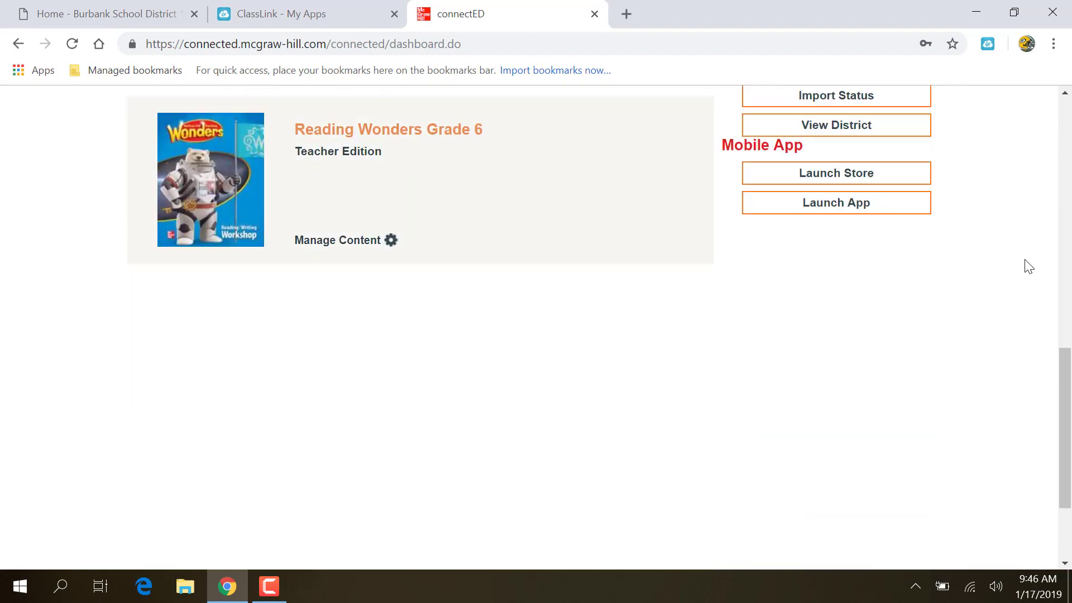
scroll(1029, 266, "up", 13)
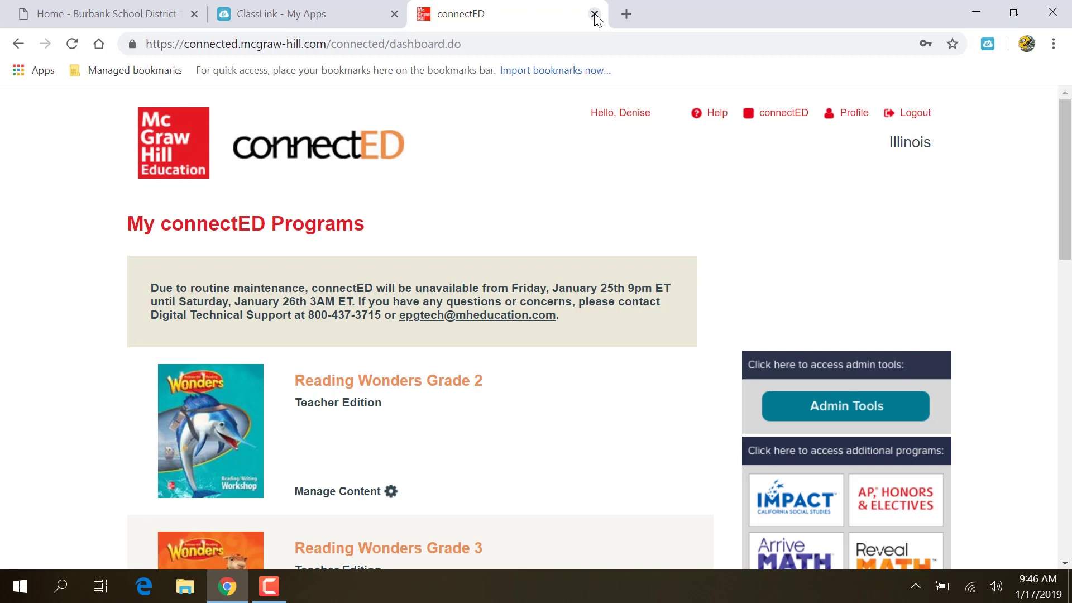
left_click(594, 13)
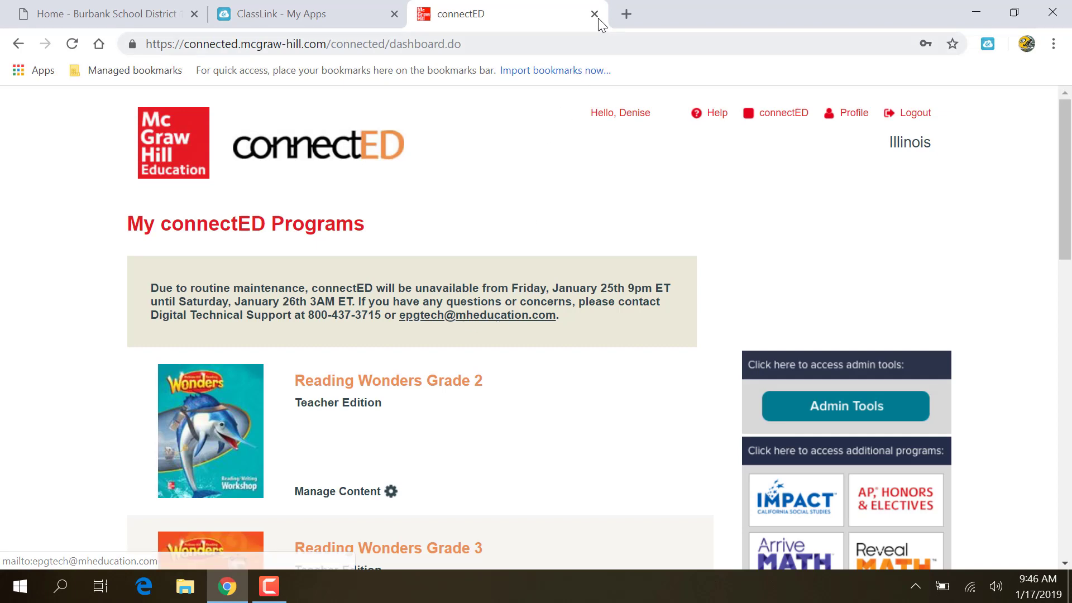
left_click(596, 15)
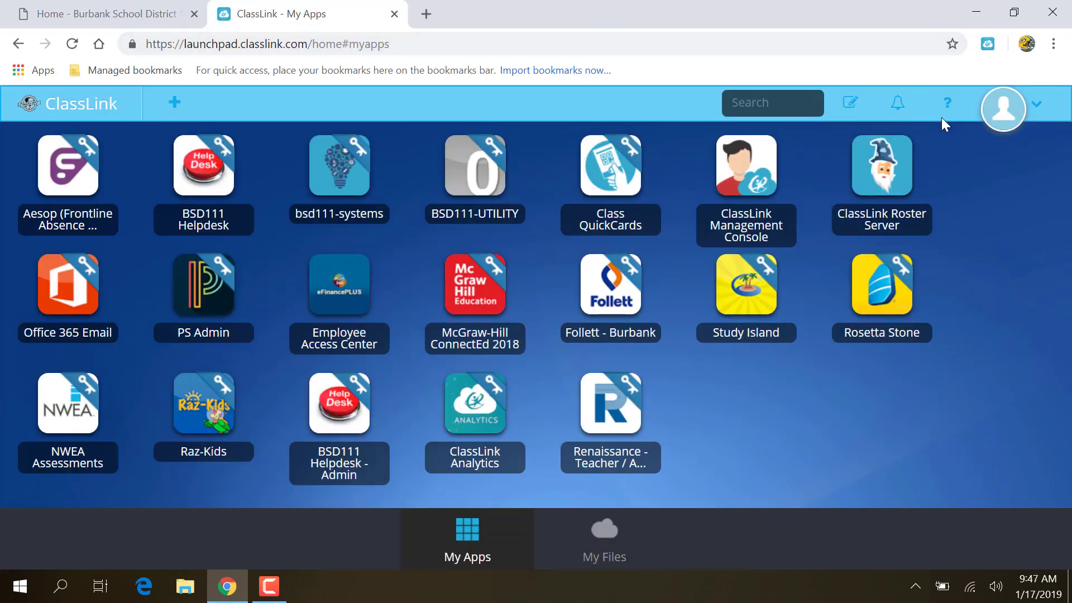
In Edit Mode, browse the Burbank SD 111 Student Library in the App Library, then close it
left_click(850, 104)
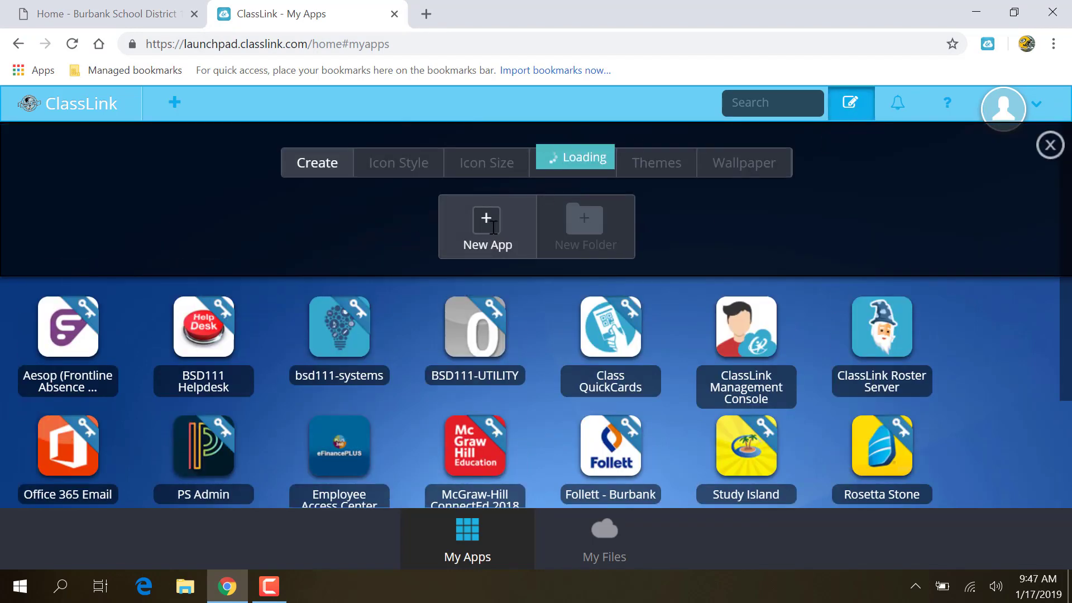
left_click(493, 226)
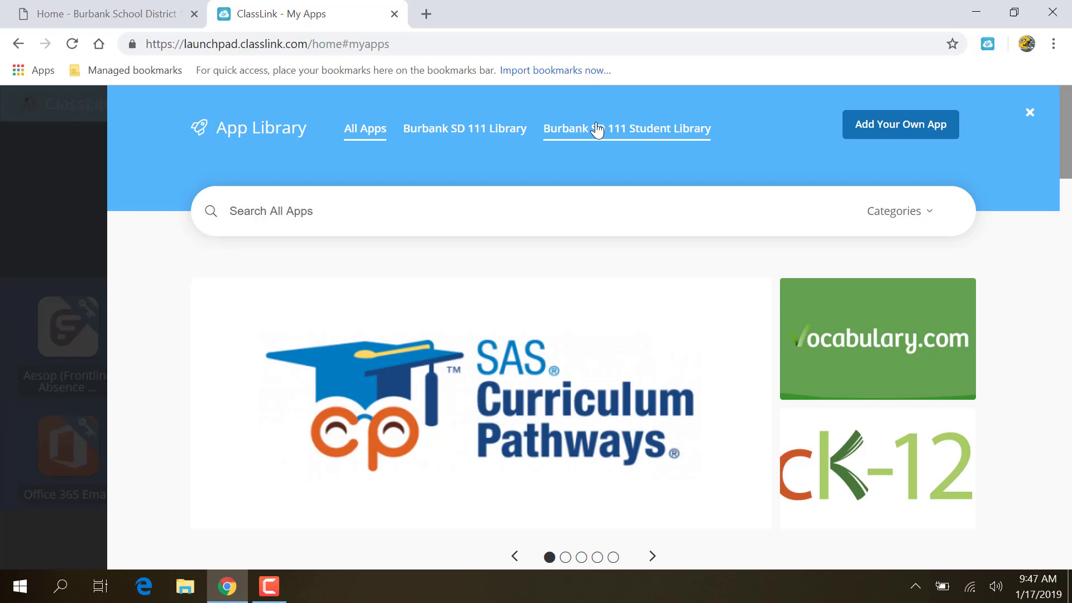
left_click(596, 130)
scroll(894, 274, "down", 5)
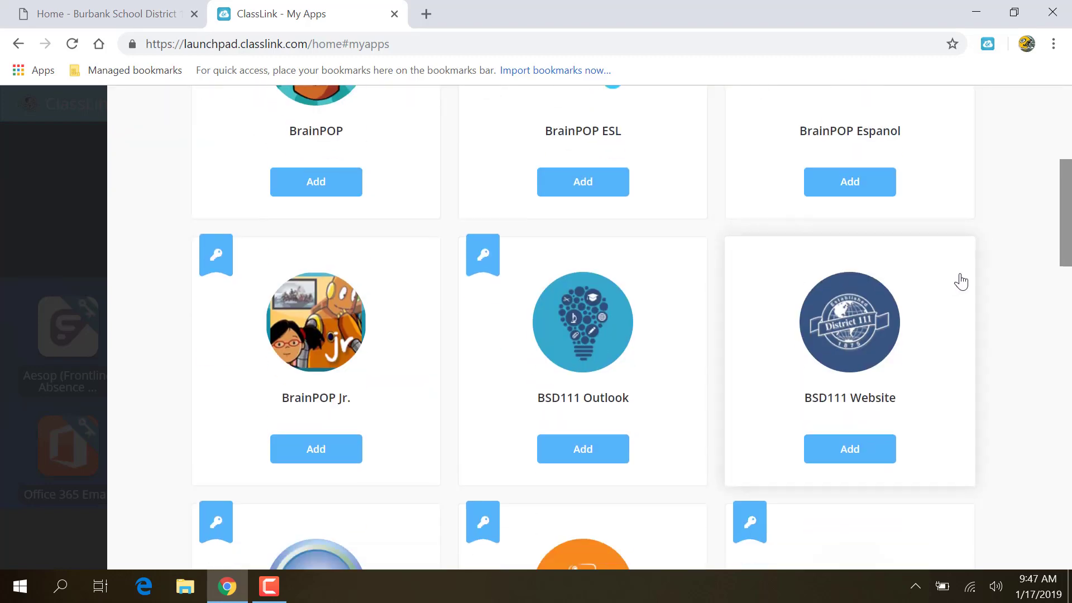
scroll(961, 282, "down", 10)
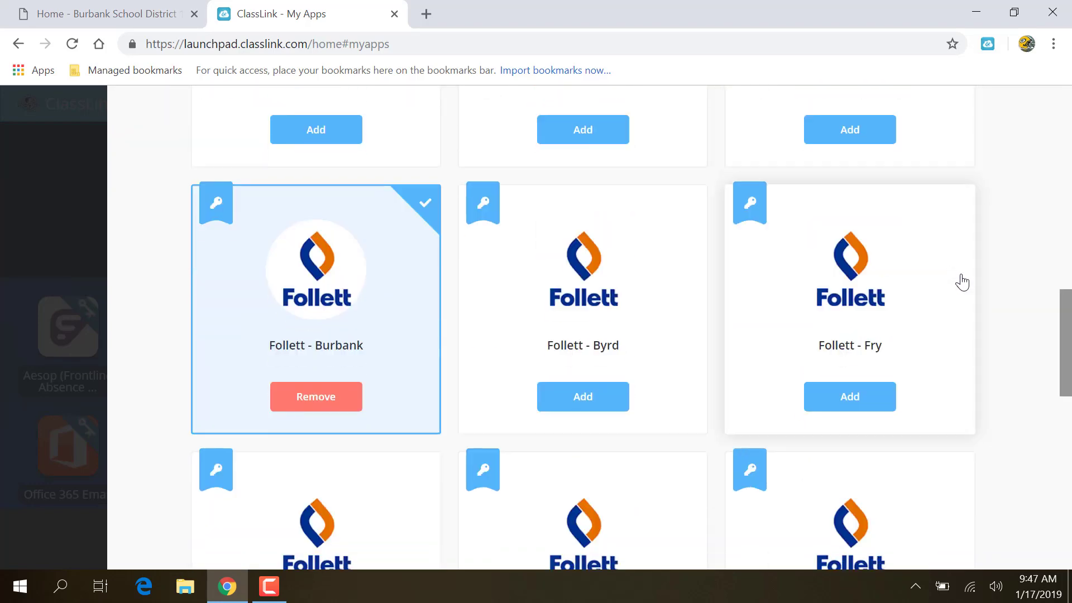
scroll(962, 282, "up", 15)
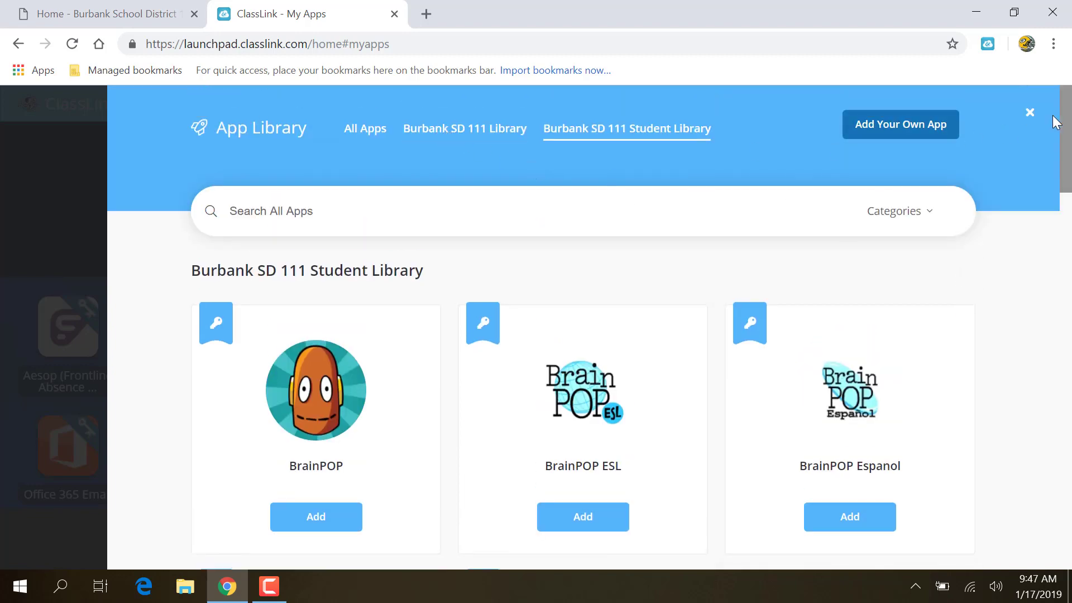
left_click(1030, 113)
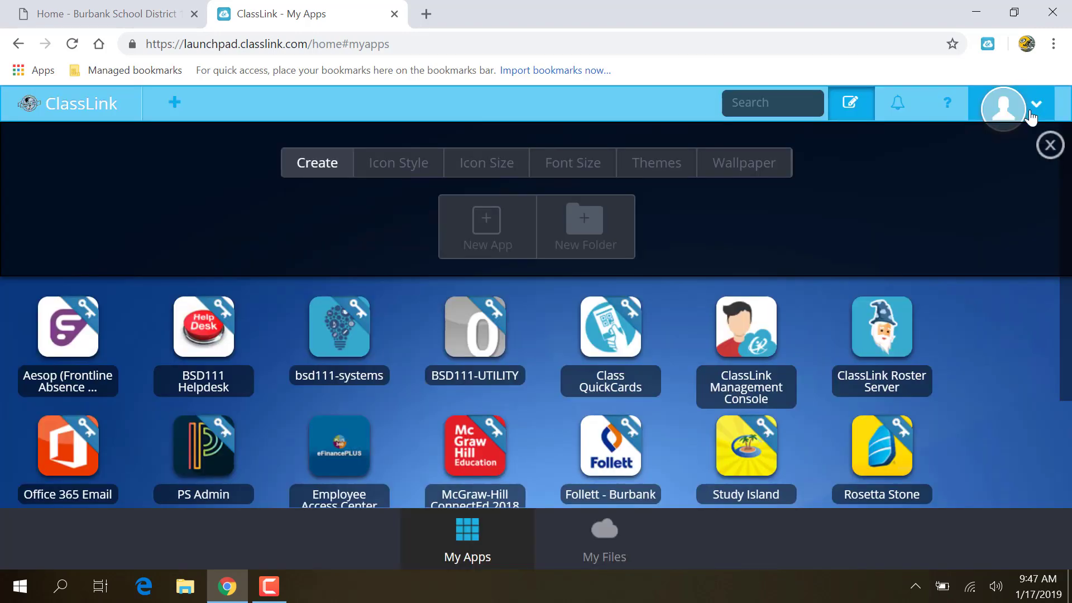
Exit edit mode and delete the Renaissance - Teacher / Admin tile from My Apps
left_click(1049, 145)
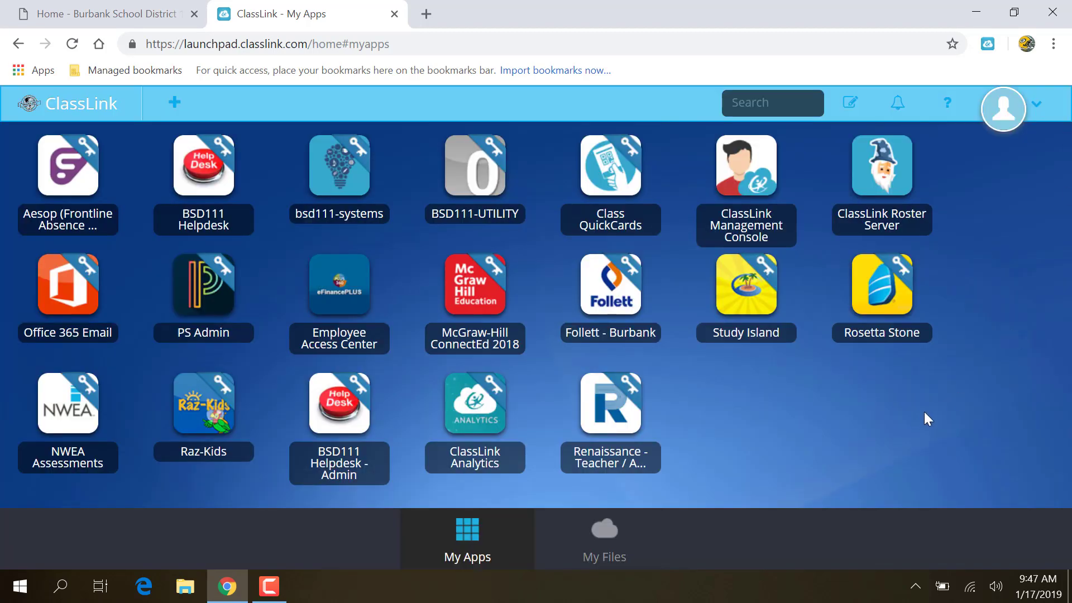
right_click(202, 413)
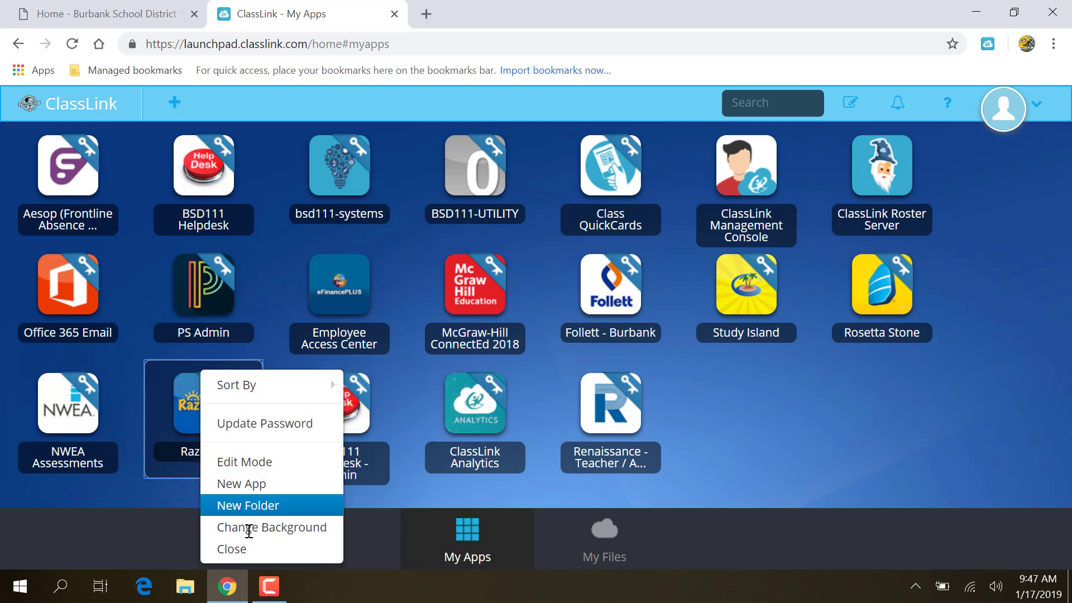
left_click(244, 551)
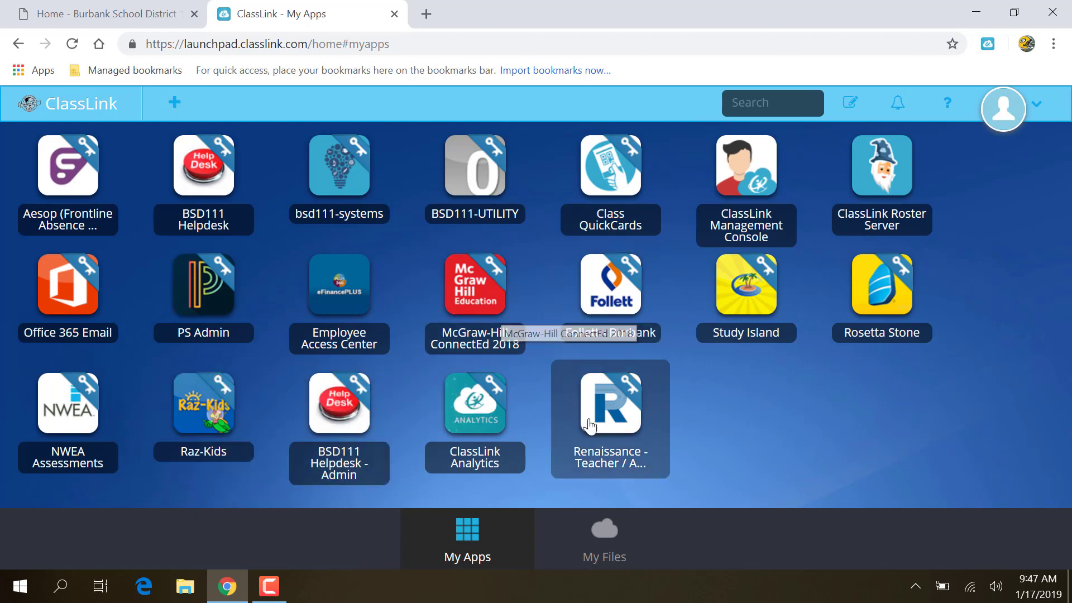
right_click(611, 415)
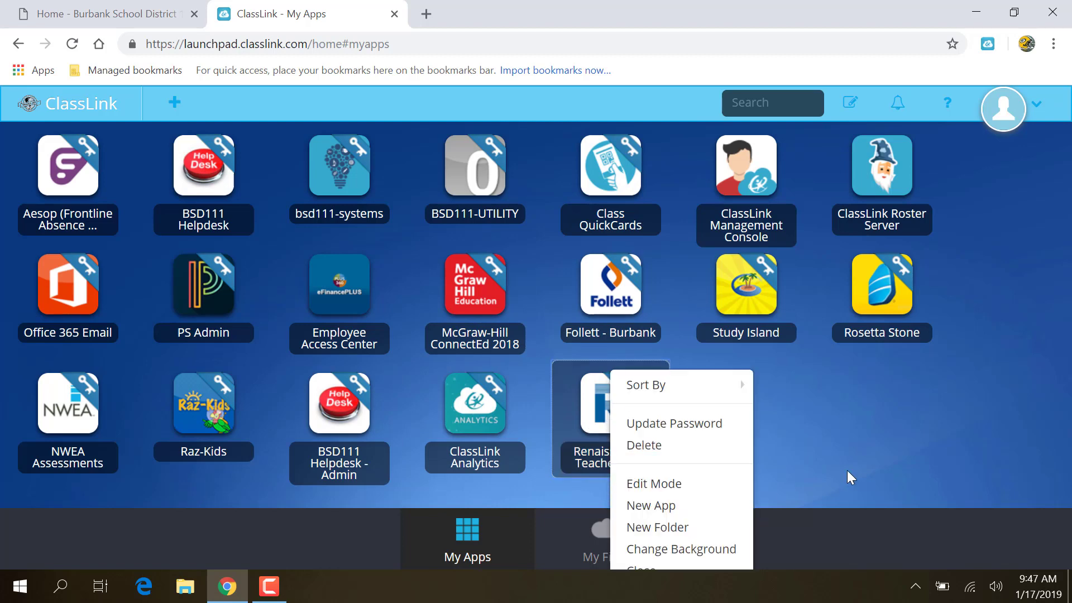
left_click(648, 445)
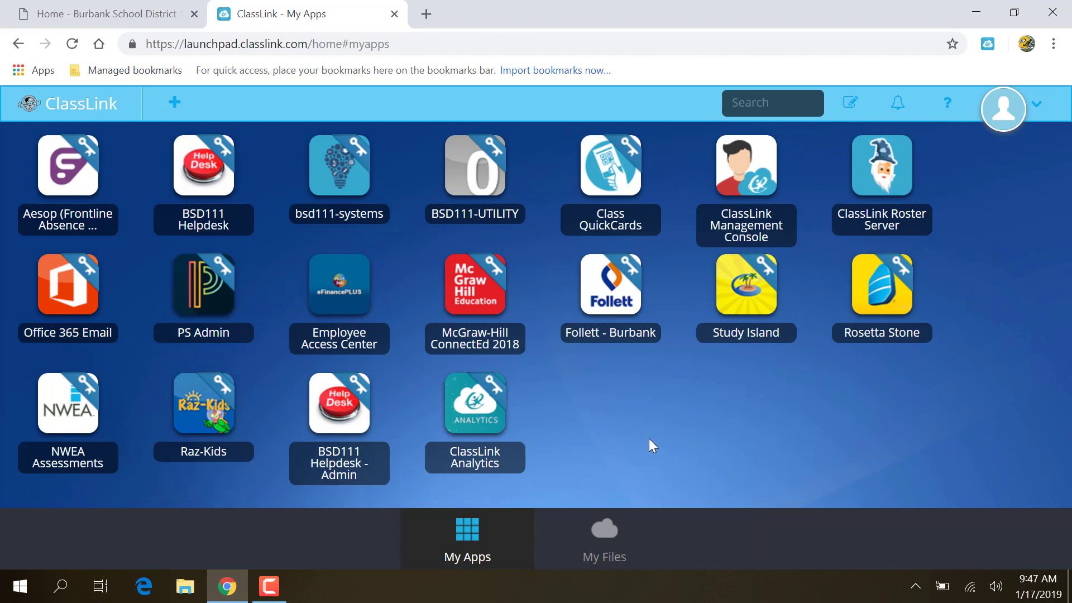
right_click(479, 301)
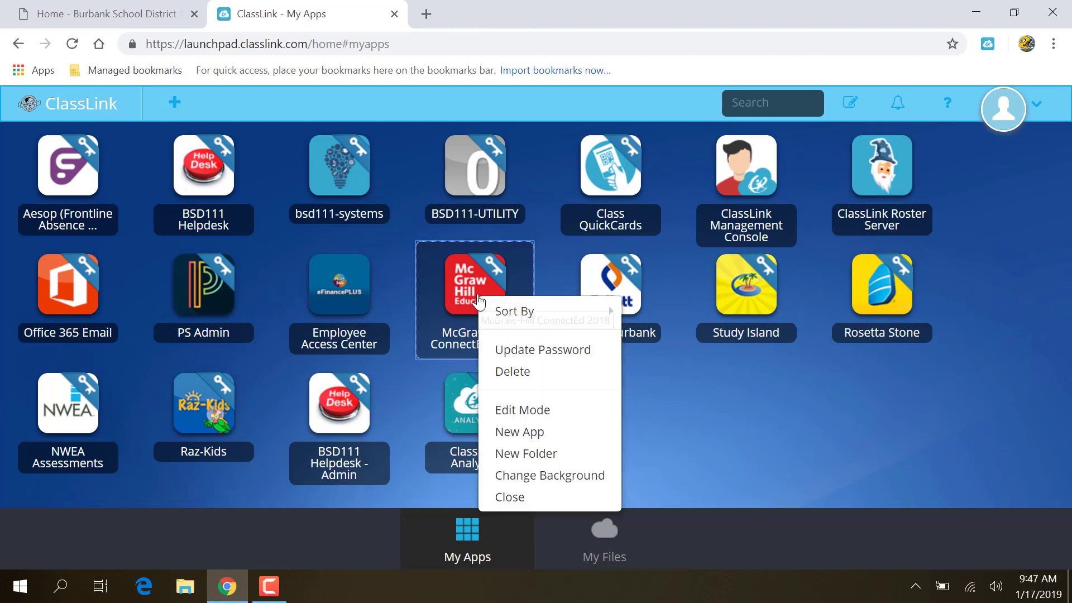
left_click(528, 348)
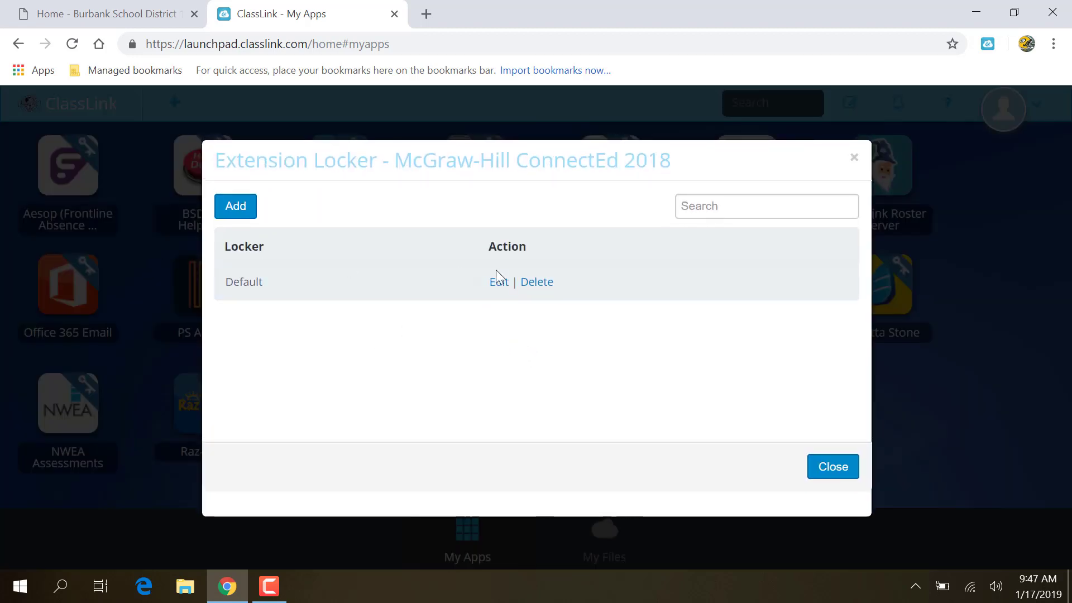
left_click(499, 282)
scroll(354, 371, "down", 1)
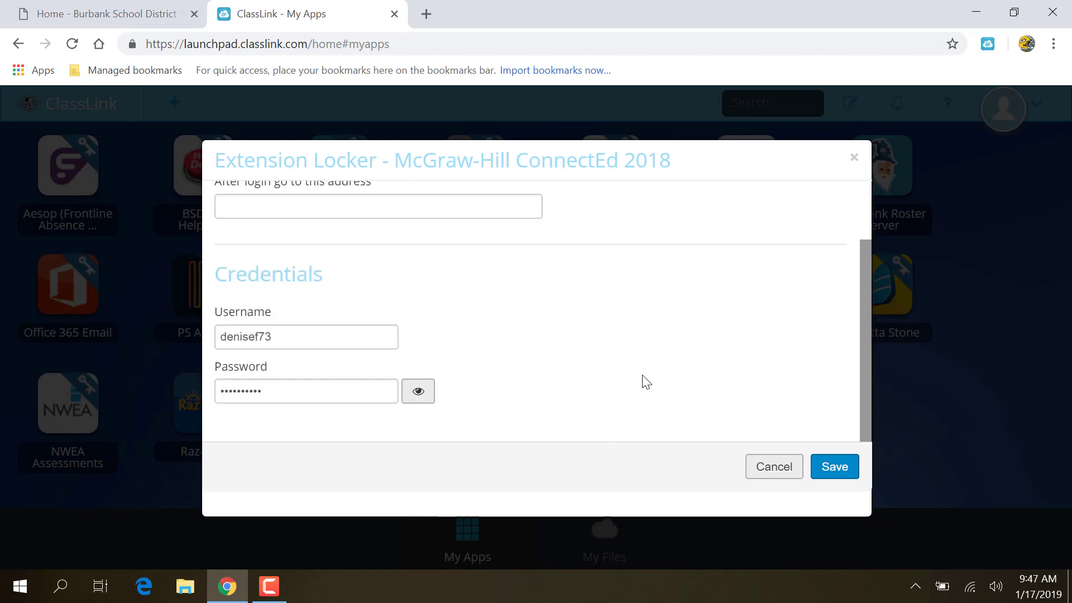
scroll(642, 377, "up", 1)
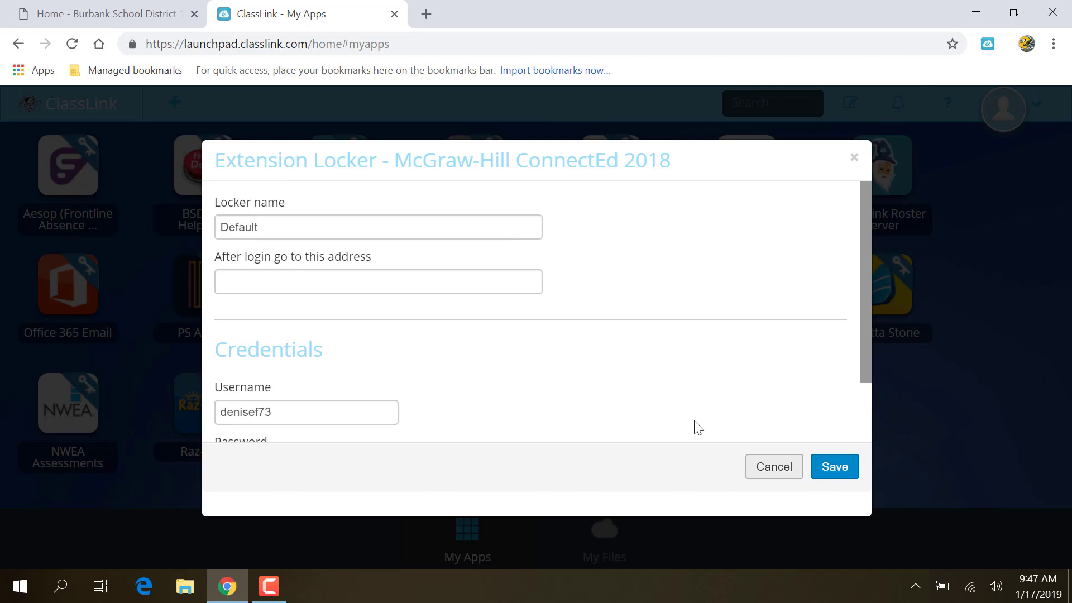
left_click(768, 471)
left_click(815, 480)
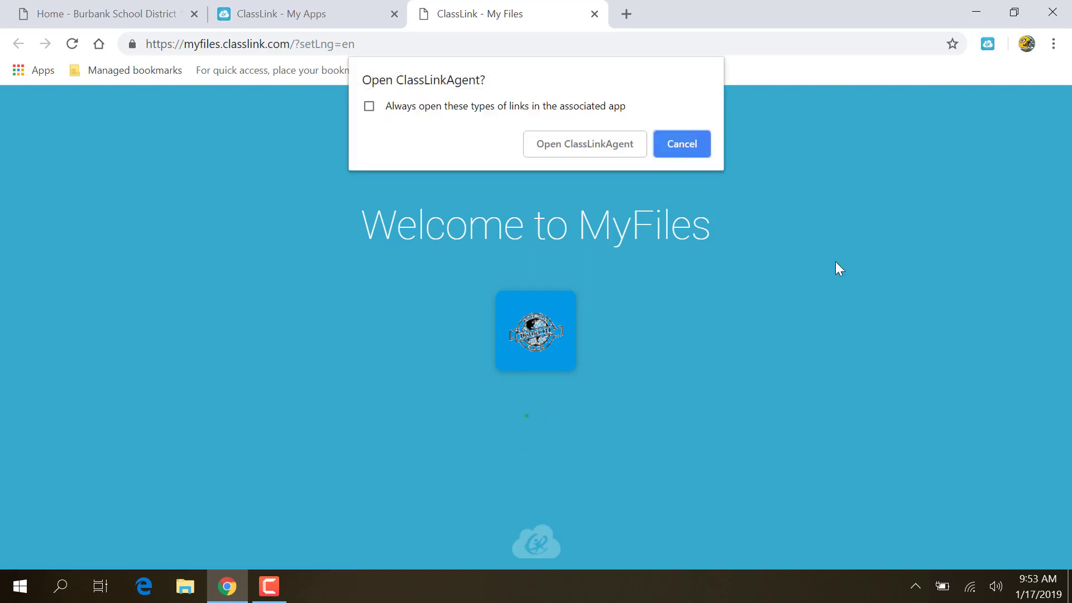
Allow ClassLinkAgent to open and browse the Home Drive under School Network
left_click(568, 143)
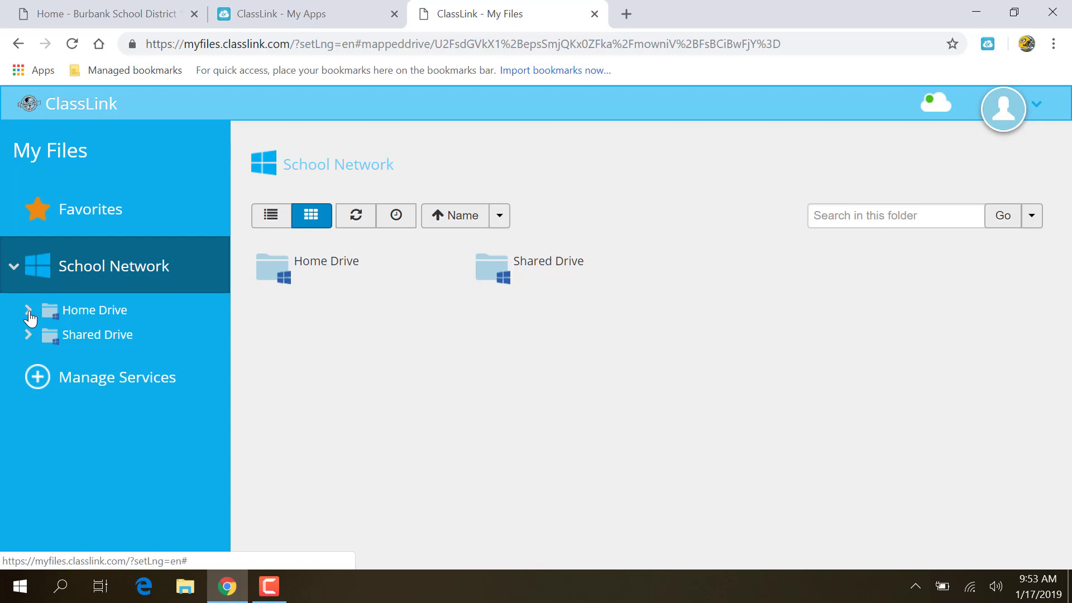
left_click(75, 312)
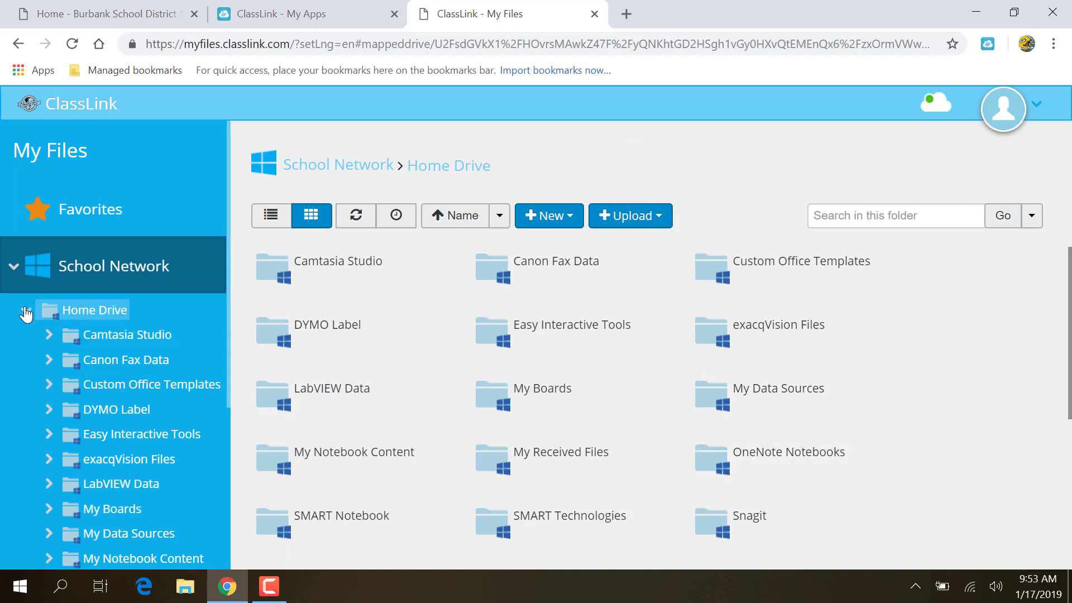
left_click(13, 267)
left_click(12, 274)
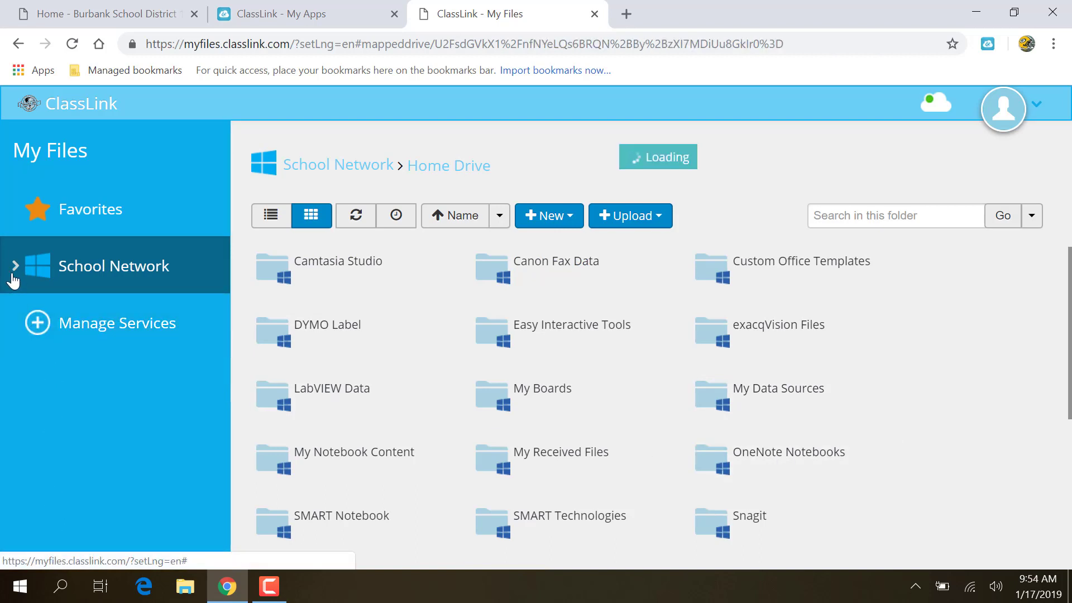
Open the Shared Drive showing BuildingShare and Department Share, collapsing its sidebar tree
left_click(69, 338)
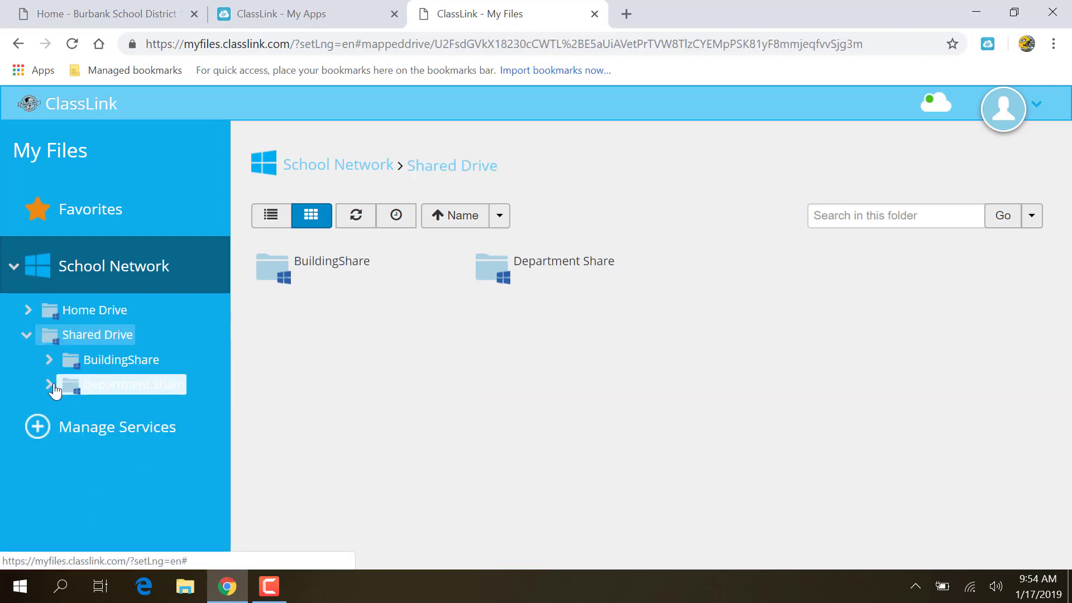
left_click(49, 385)
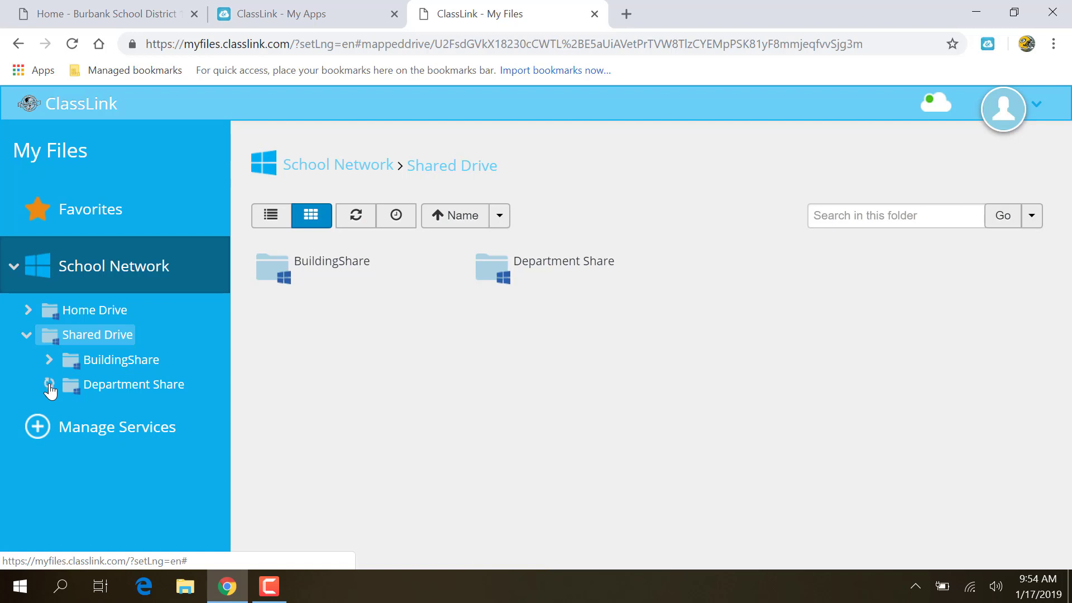
left_click(49, 385)
left_click(26, 337)
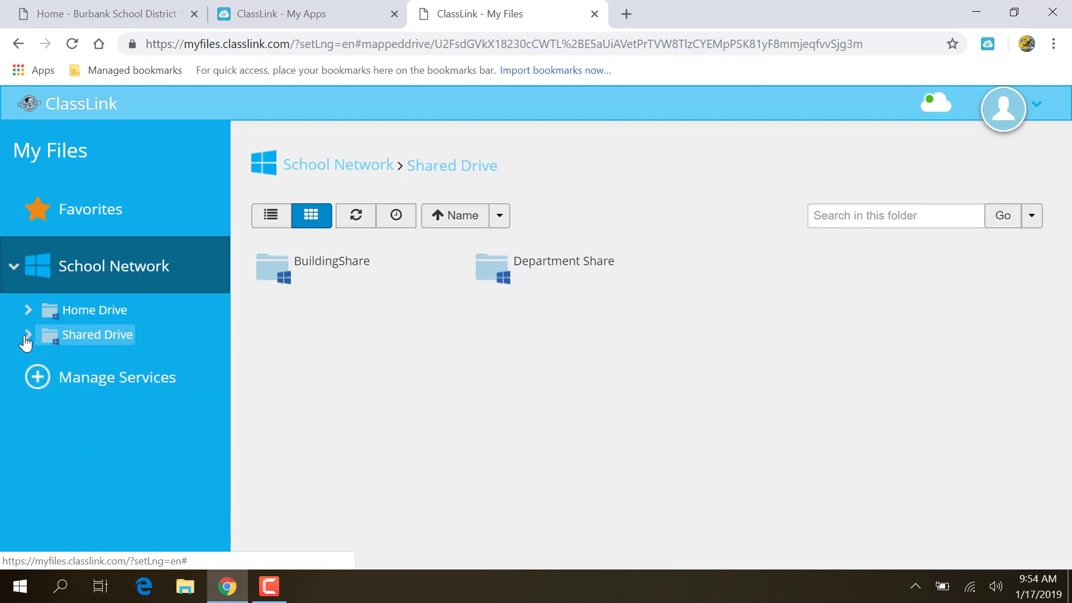